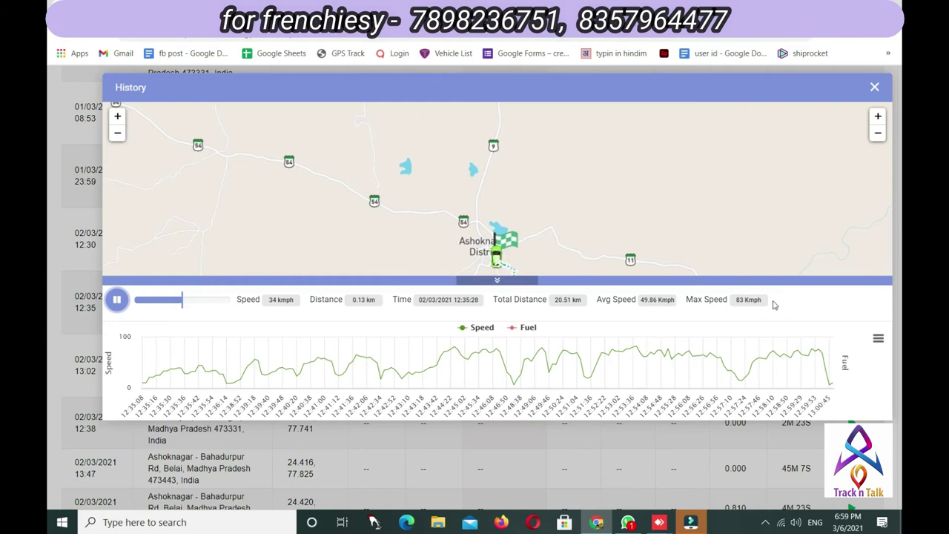
Restart the trip playback from the trip's beginning and zoom the map.
mouse_move(195, 368)
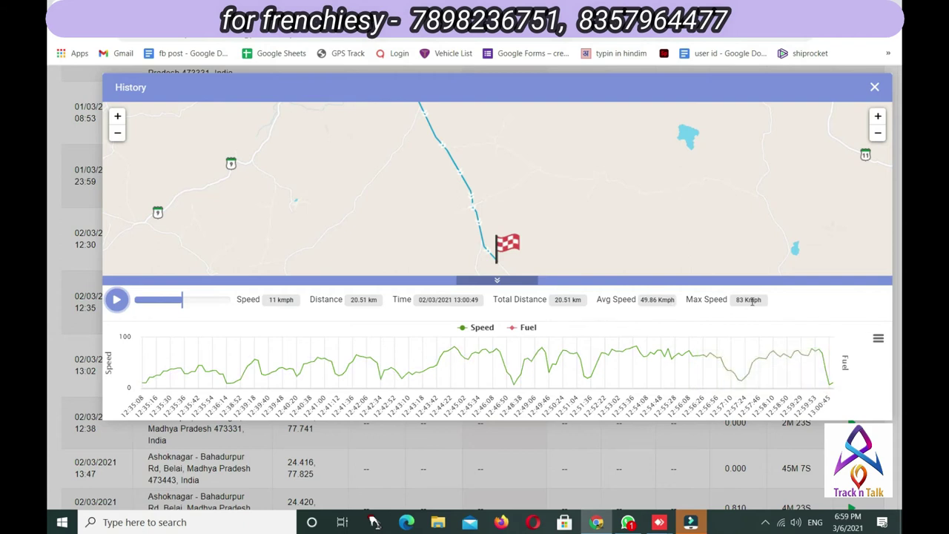
click(117, 302)
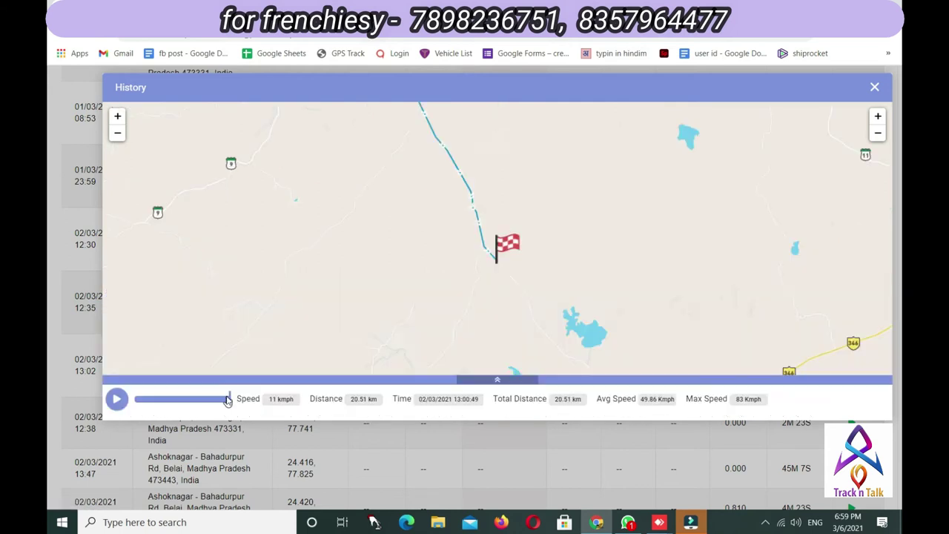
drag(228, 401, 142, 400)
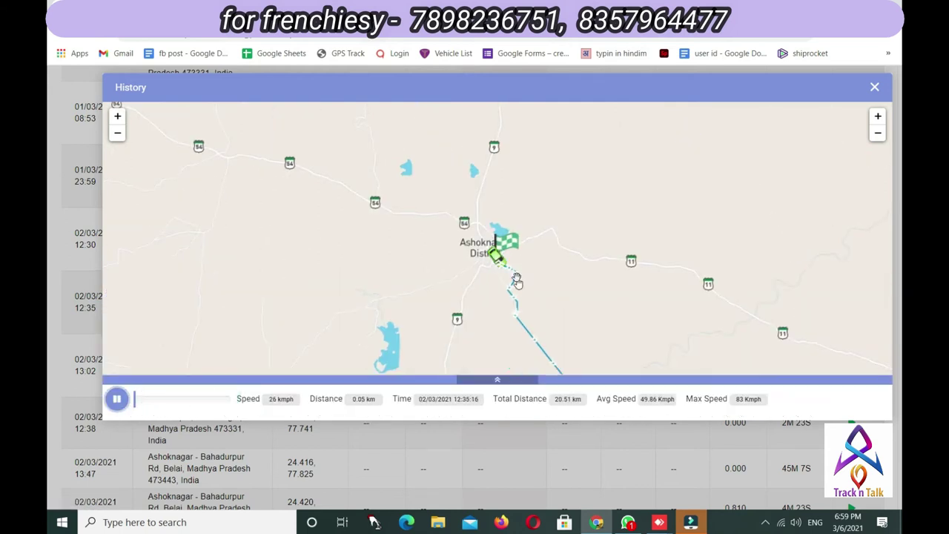
scroll(519, 287, up, 1)
scroll(542, 254, down, 1)
scroll(482, 292, up, 3)
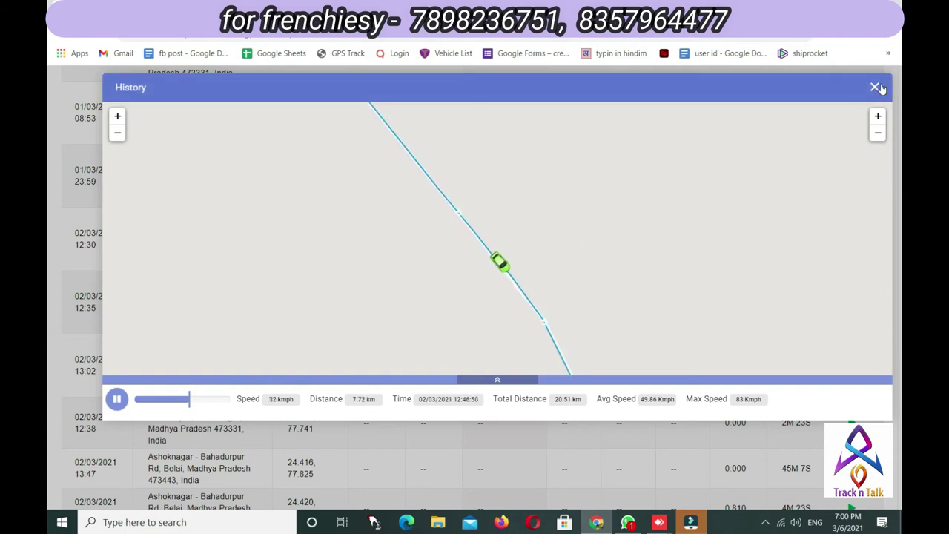
Show the speed and fuel graph, close History, and scroll to the table's Total row.
click(497, 378)
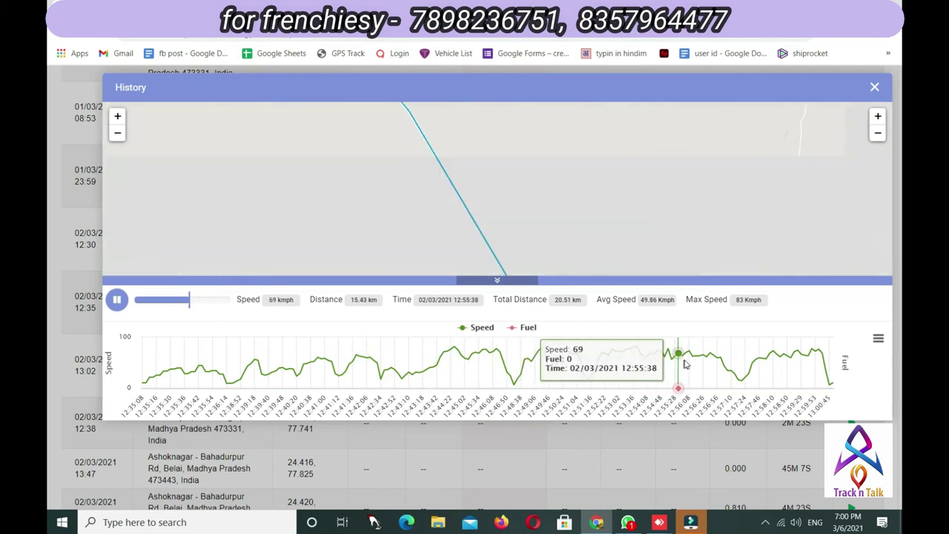
click(875, 87)
scroll(244, 284, down, 5)
scroll(244, 283, down, 5)
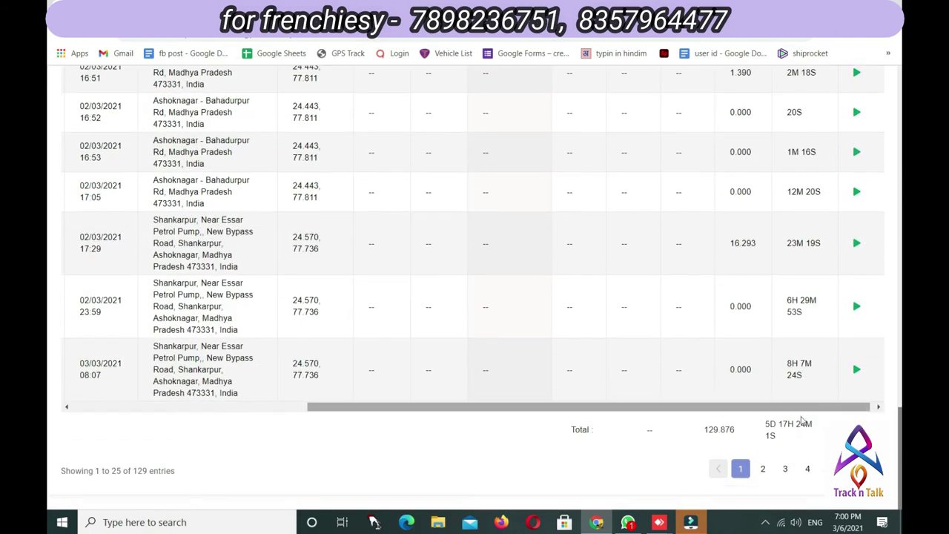
scroll(738, 360, up, 15)
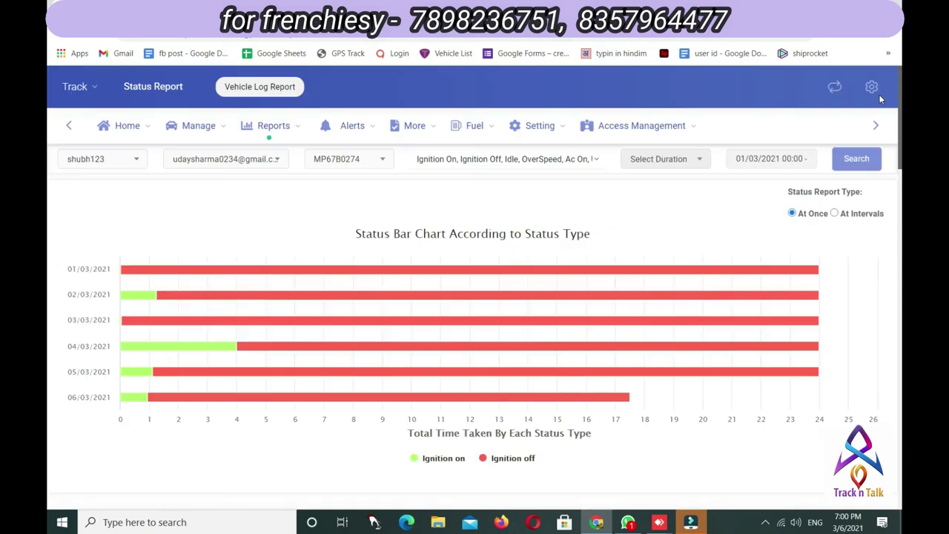
click(267, 126)
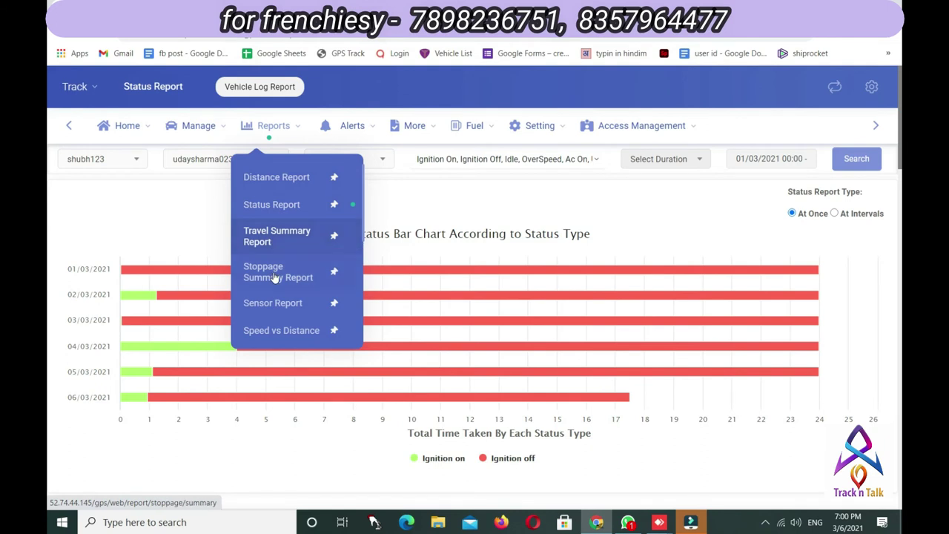
click(278, 242)
click(519, 159)
click(512, 229)
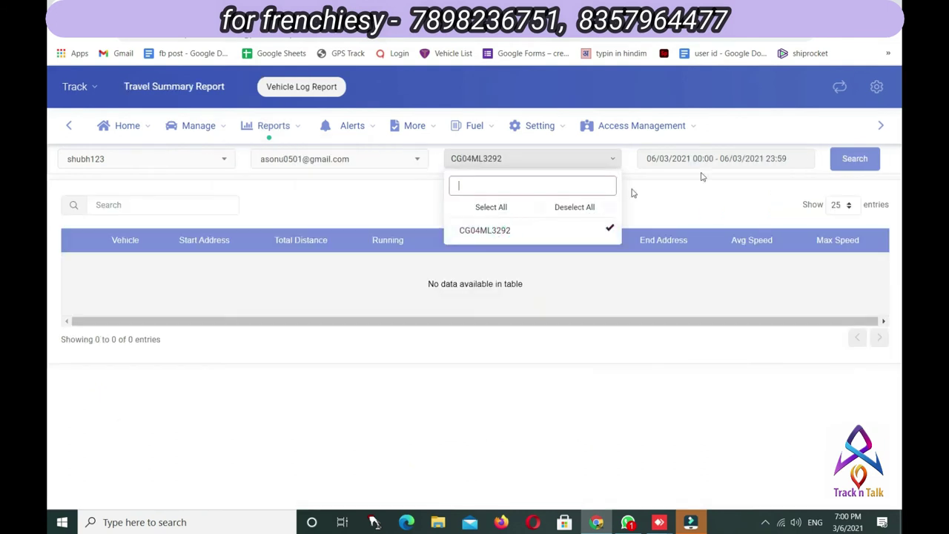
click(846, 161)
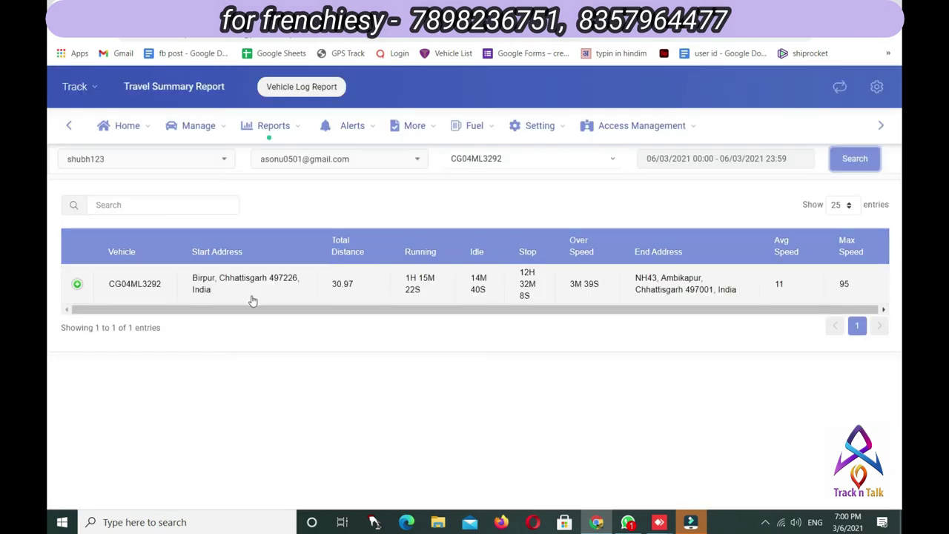
drag(314, 309, 590, 321)
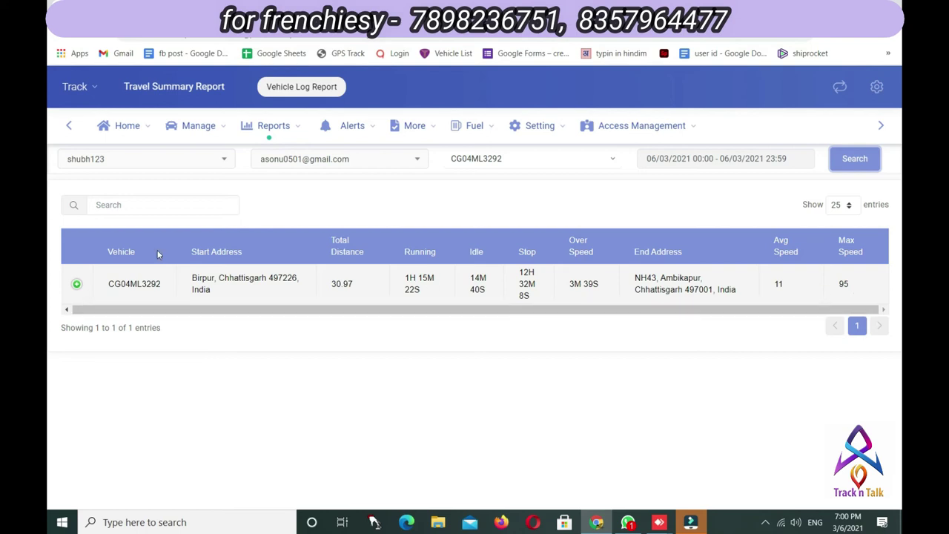
Go to the Add Alerts page from the Alerts menu.
click(275, 128)
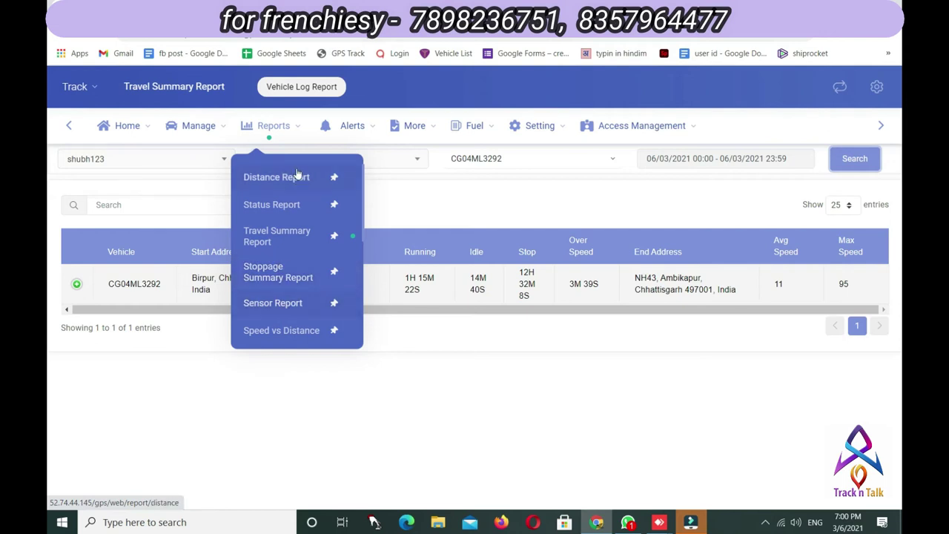
click(258, 130)
mouse_move(342, 128)
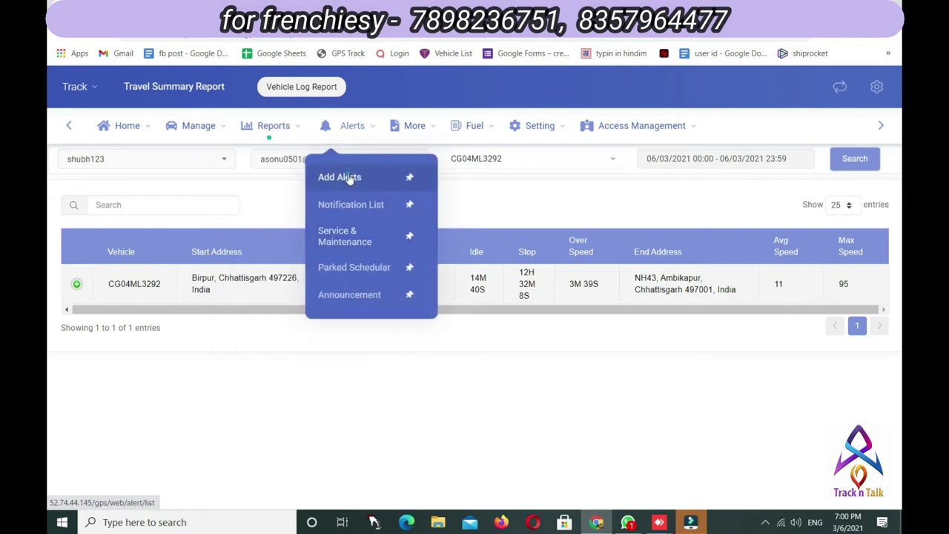
click(349, 179)
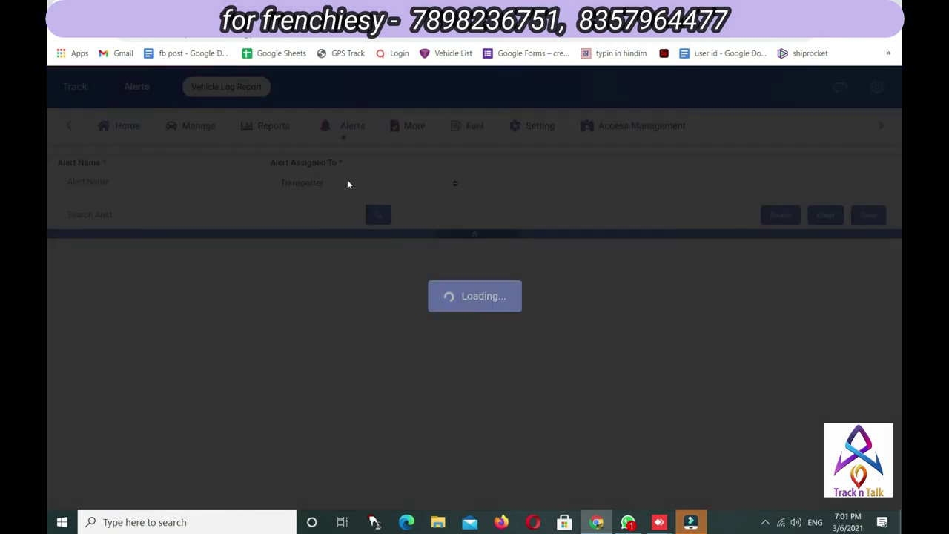
click(205, 183)
text(geo fence)
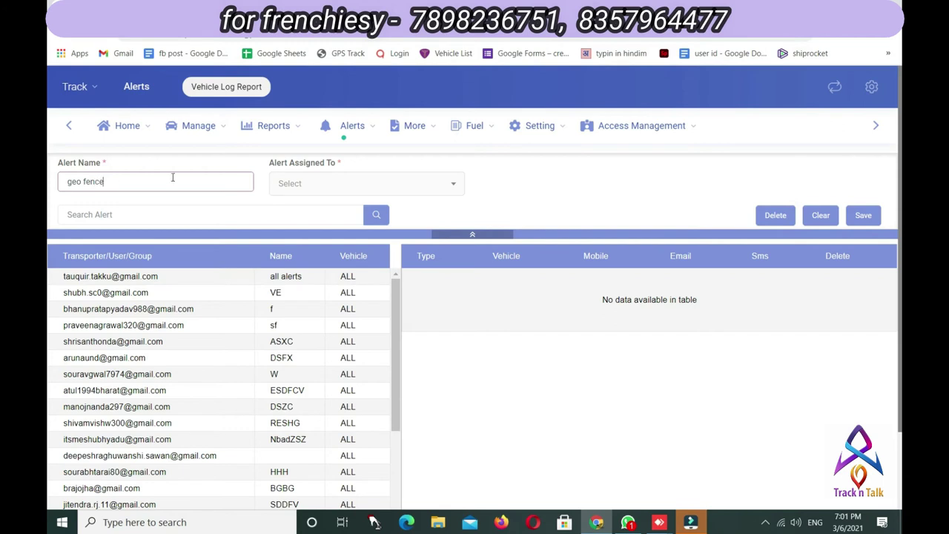
click(336, 183)
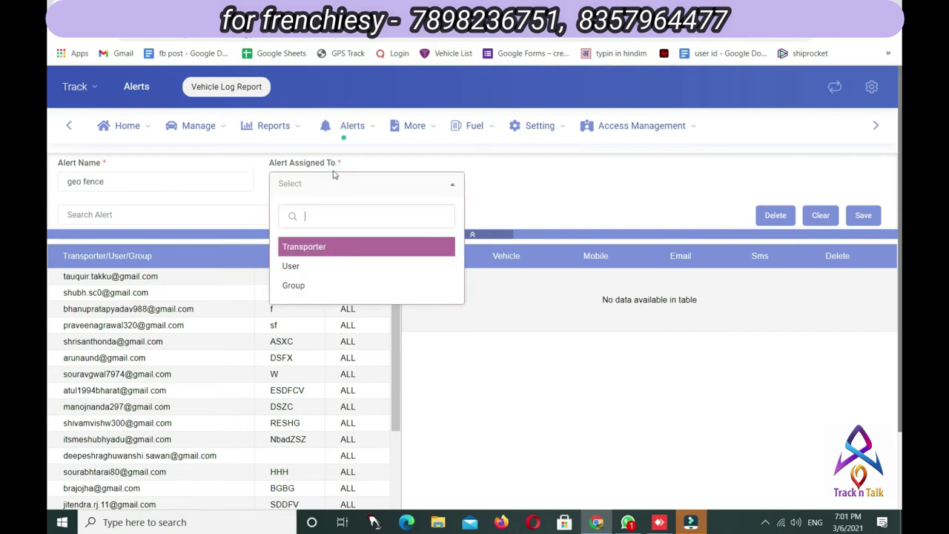
click(324, 252)
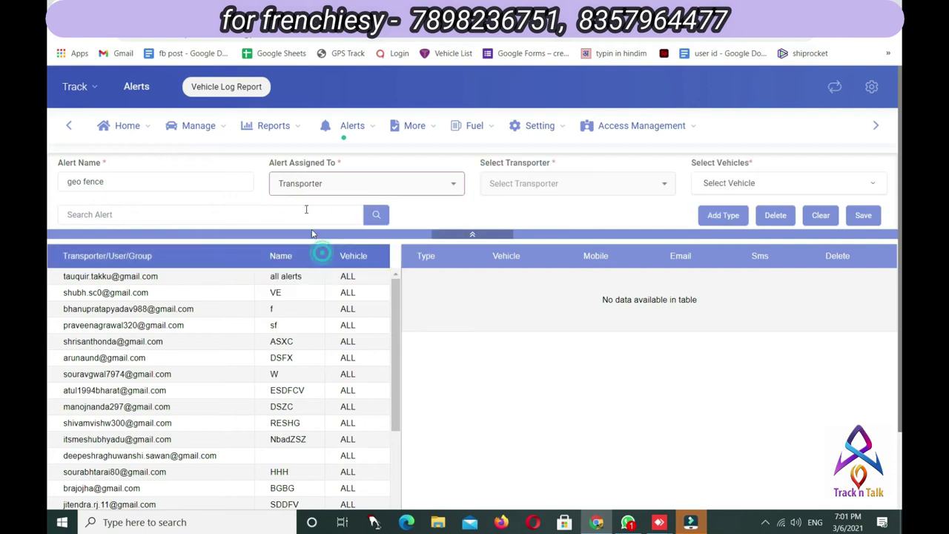
click(515, 182)
click(551, 322)
scroll(570, 311, down, 3)
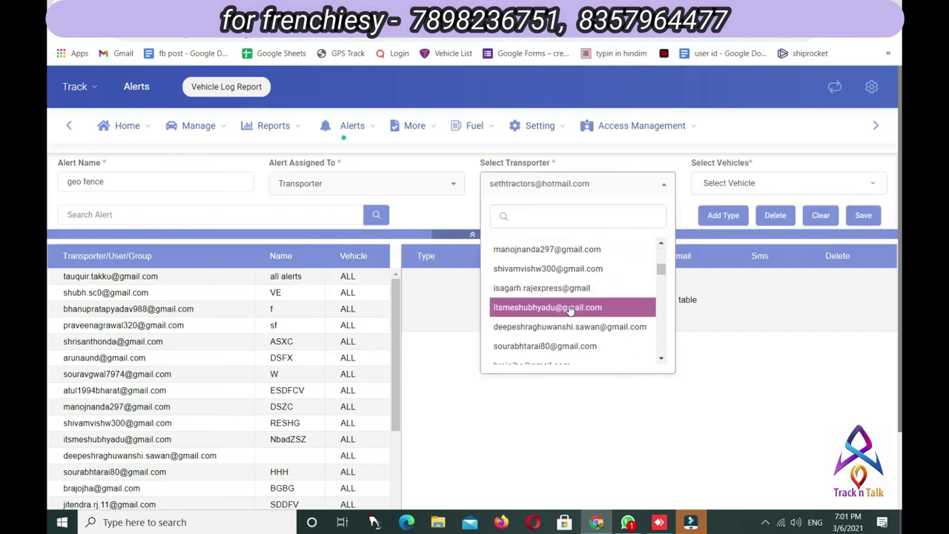
click(570, 310)
click(730, 182)
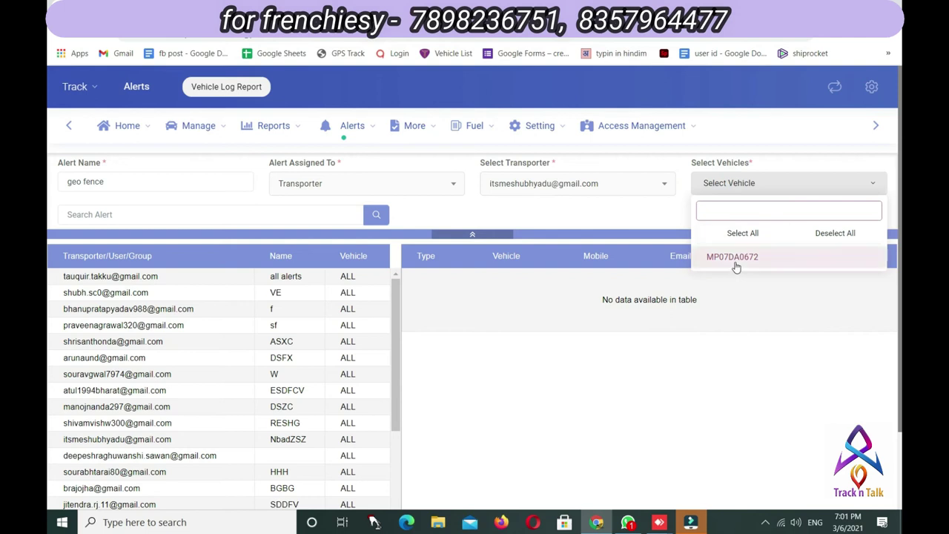
click(736, 262)
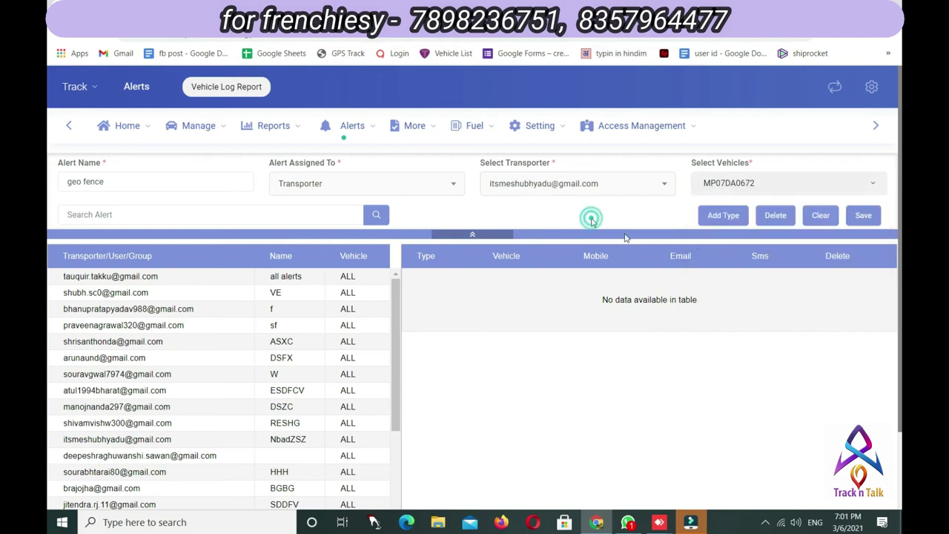
Add every alert type, from Overspeed through Battery Disconnect, Panic and Parked, to the alert.
click(723, 216)
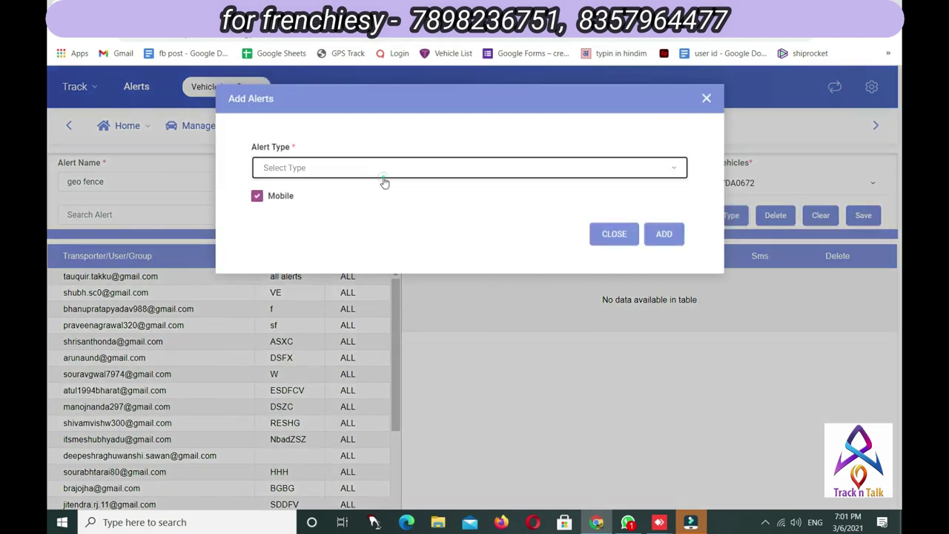
click(383, 173)
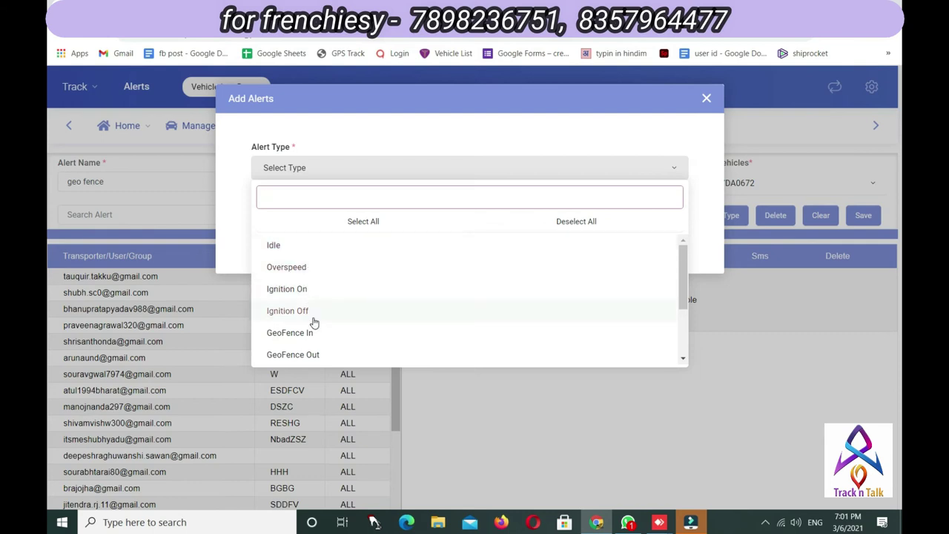
scroll(360, 329, down, 1)
scroll(360, 329, down, 3)
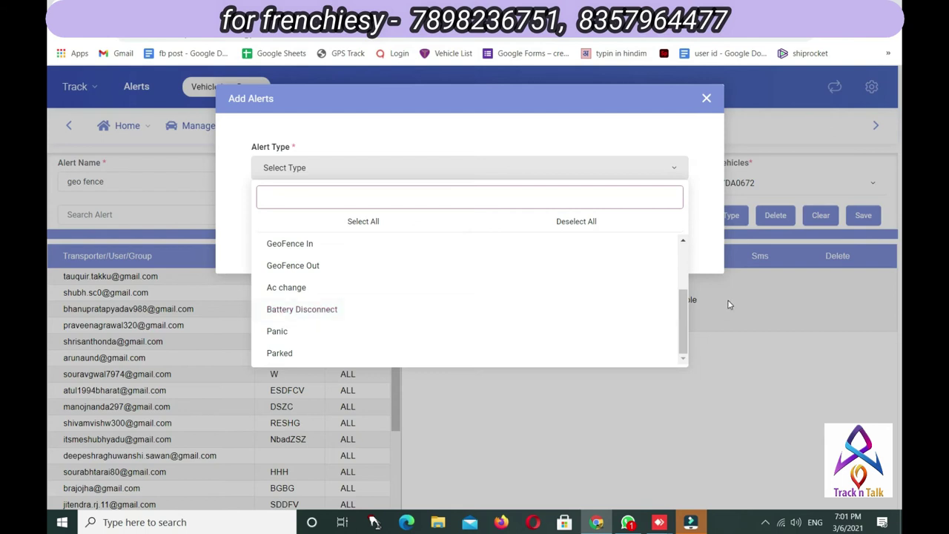
click(322, 312)
click(295, 334)
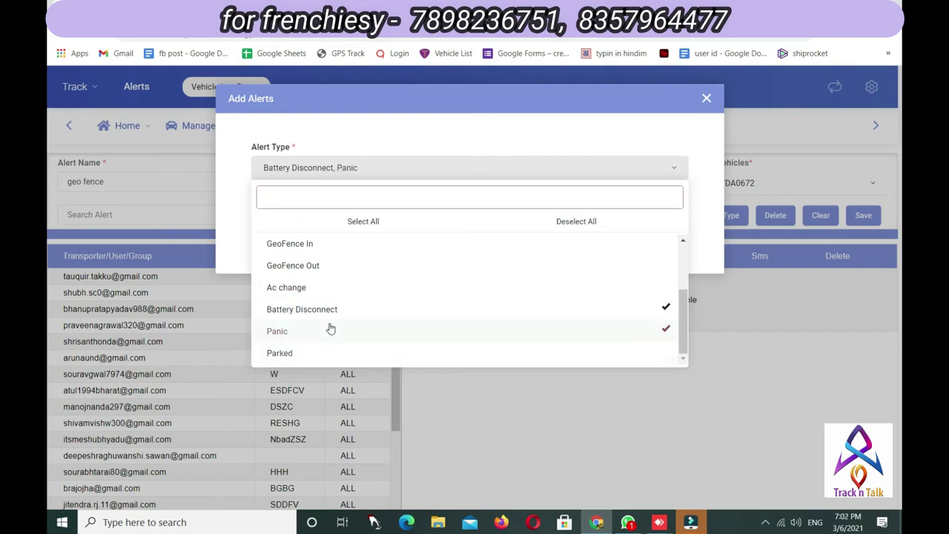
click(294, 356)
click(455, 222)
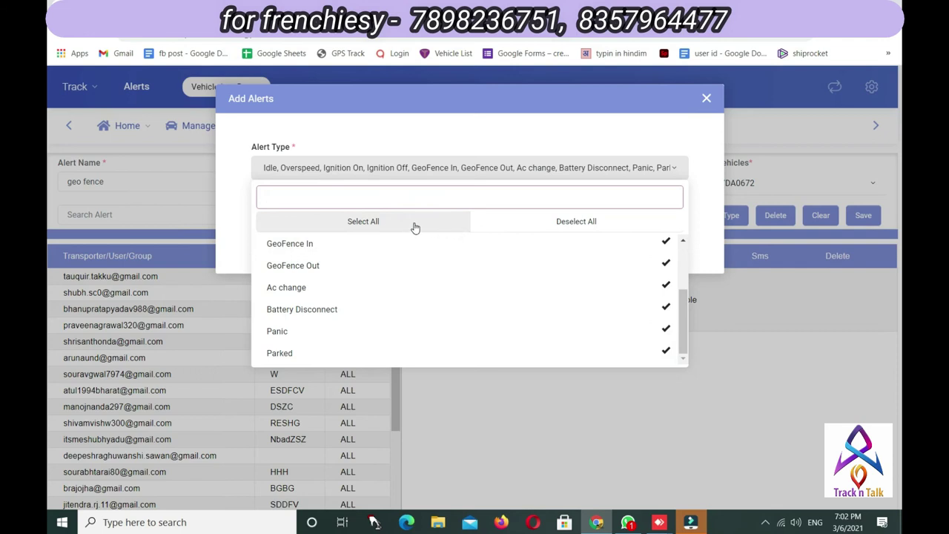
click(717, 192)
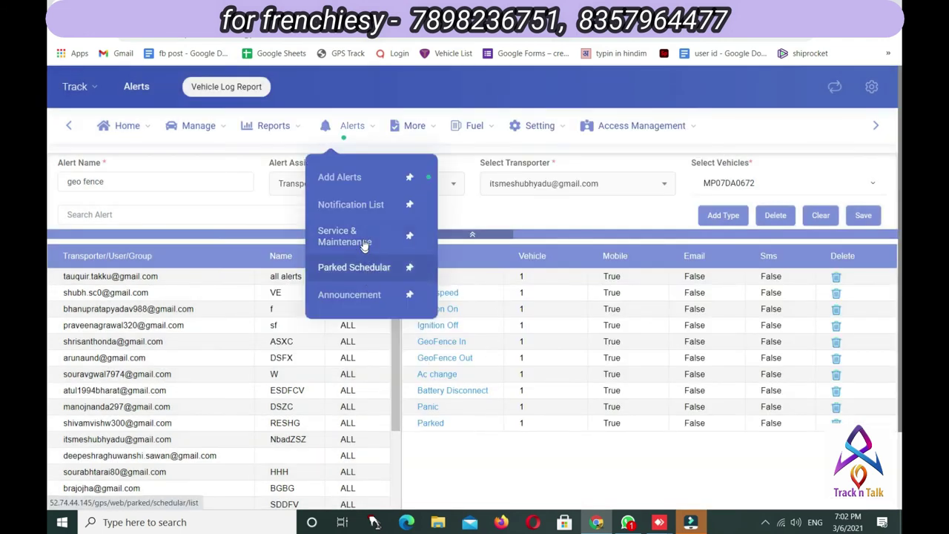
Recreate the Instant Vehicle Insurance announcement, keeping TRANSPORTER, DAYS and TEXT.
click(415, 295)
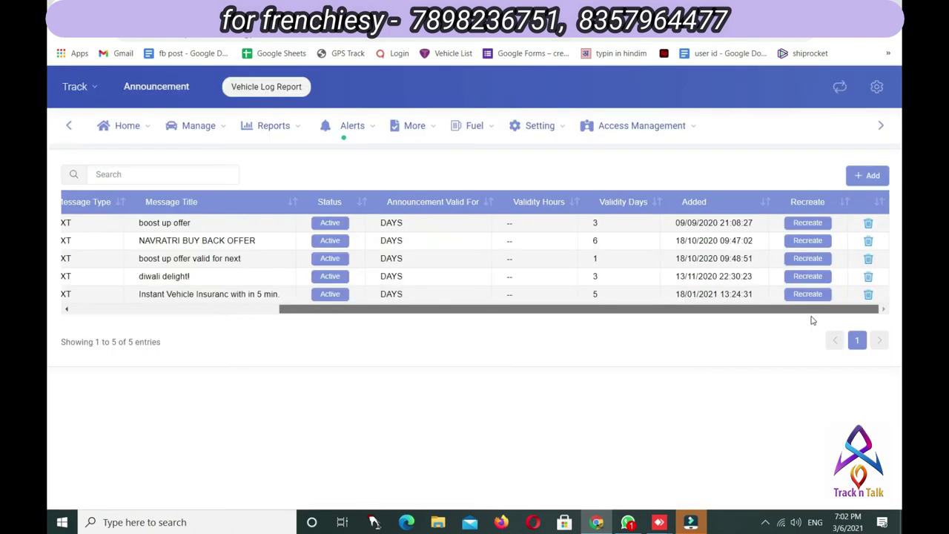
click(807, 293)
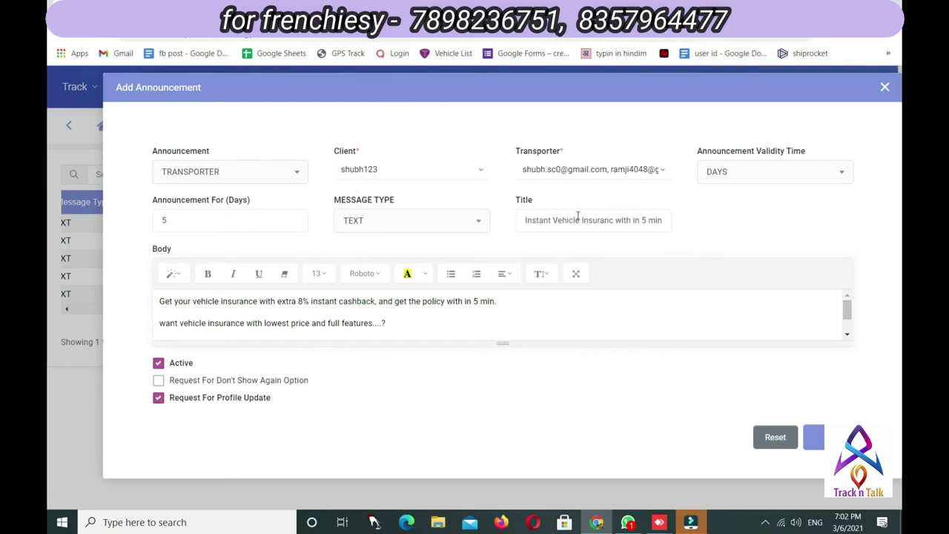
click(230, 175)
click(230, 175)
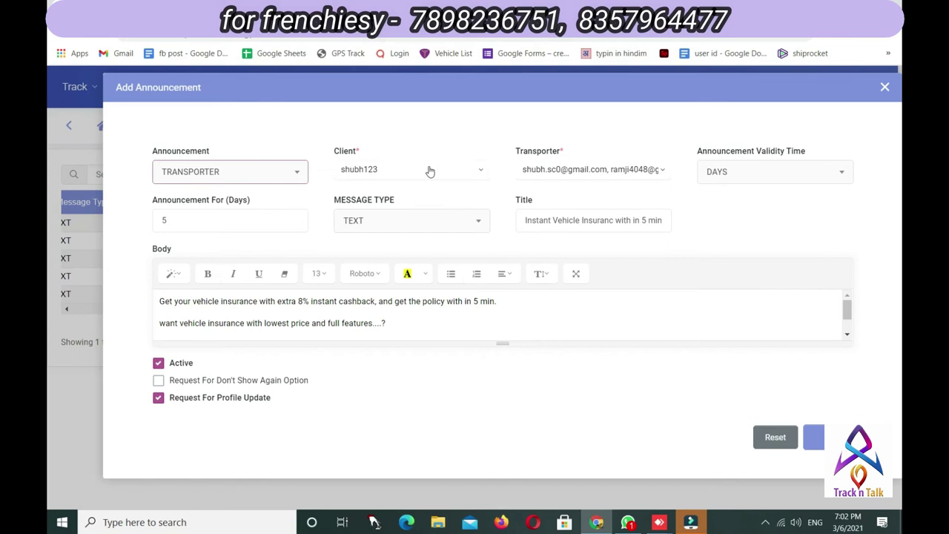
click(597, 169)
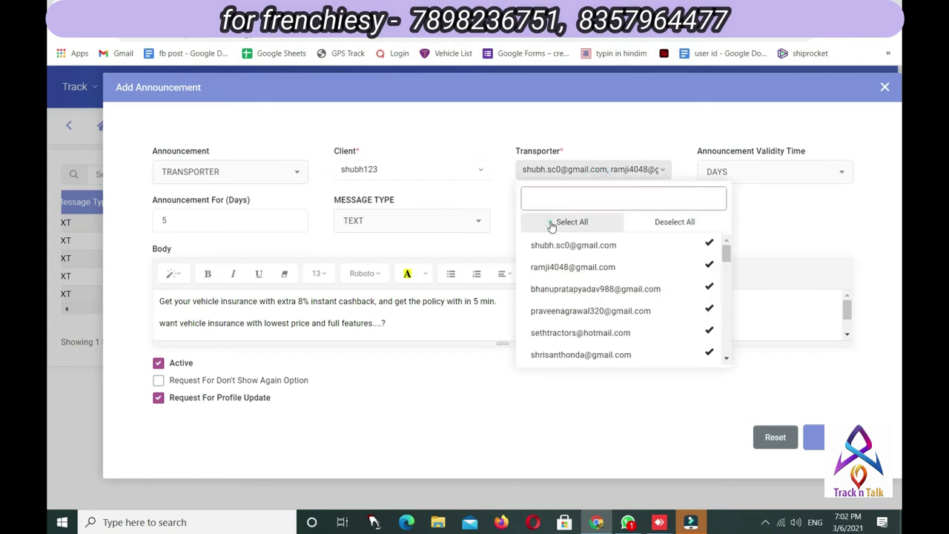
click(604, 124)
click(736, 176)
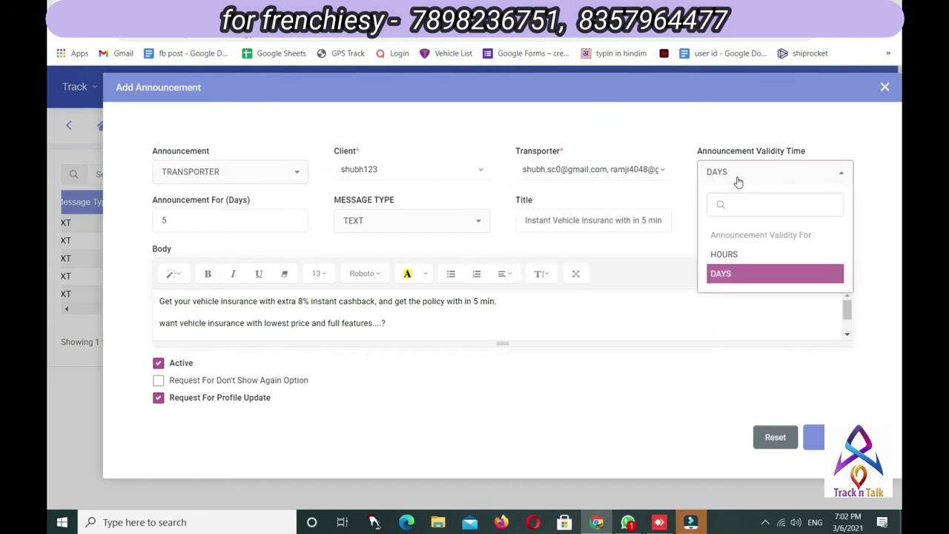
click(747, 276)
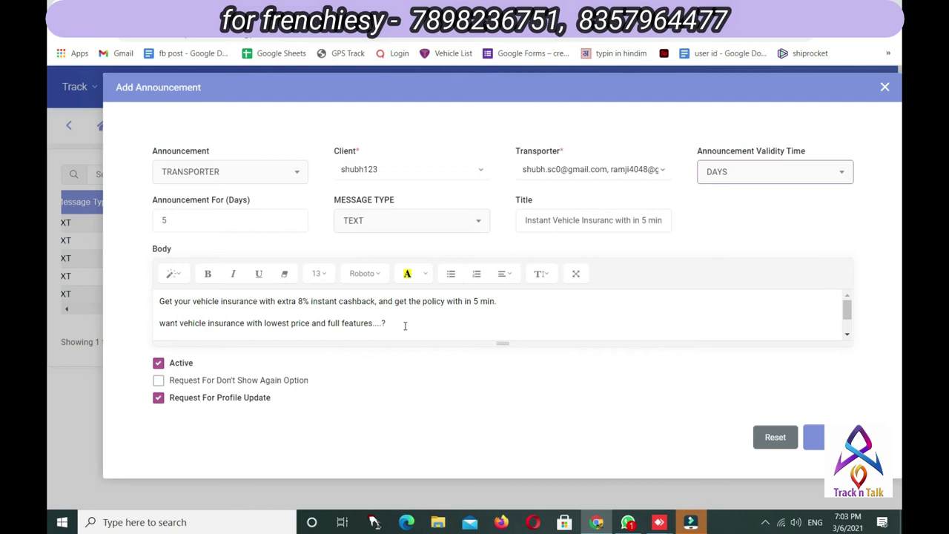
click(384, 222)
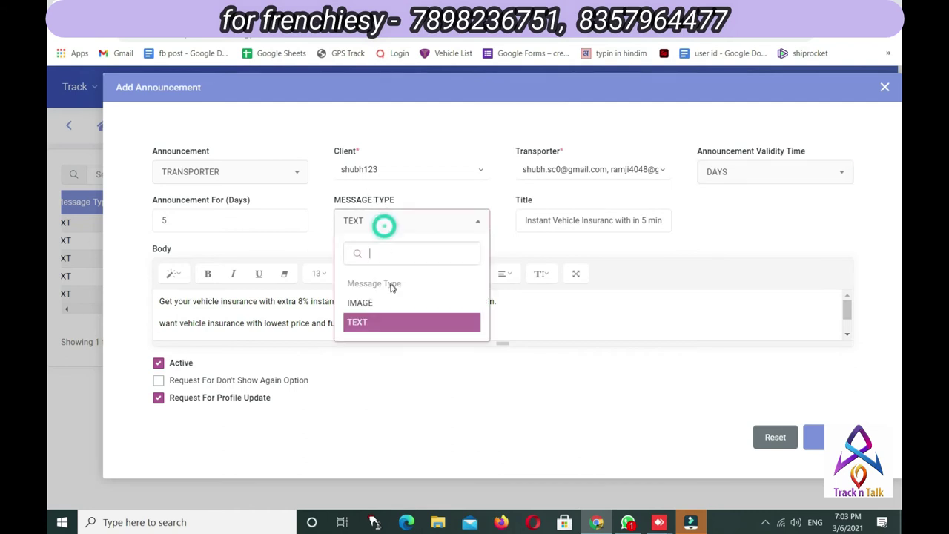
click(373, 324)
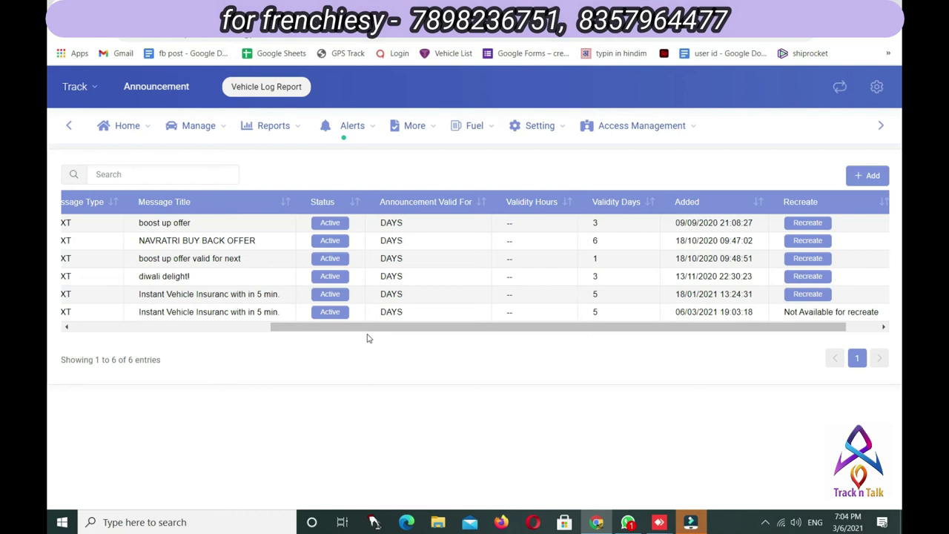
Scroll the announcements table left and go to the State Fuel Price page.
drag(368, 328, 208, 334)
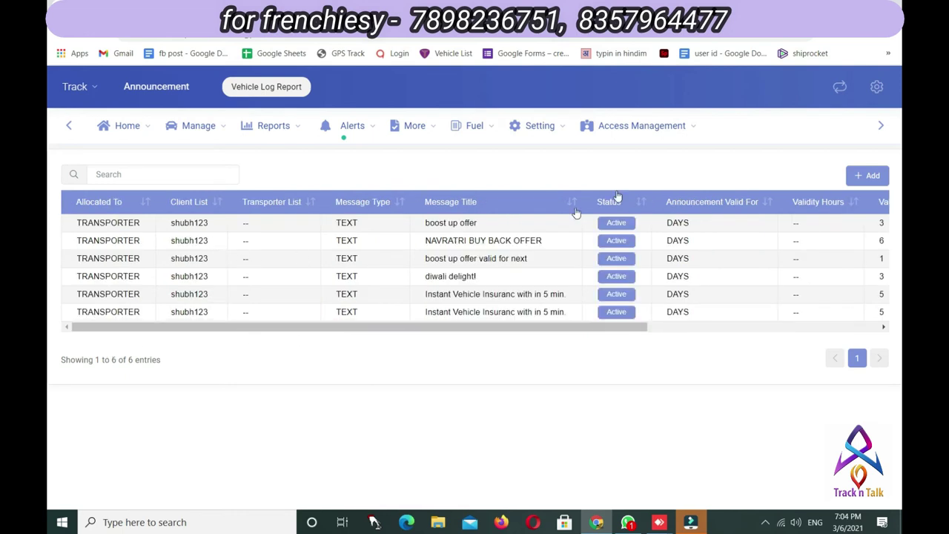
mouse_move(364, 146)
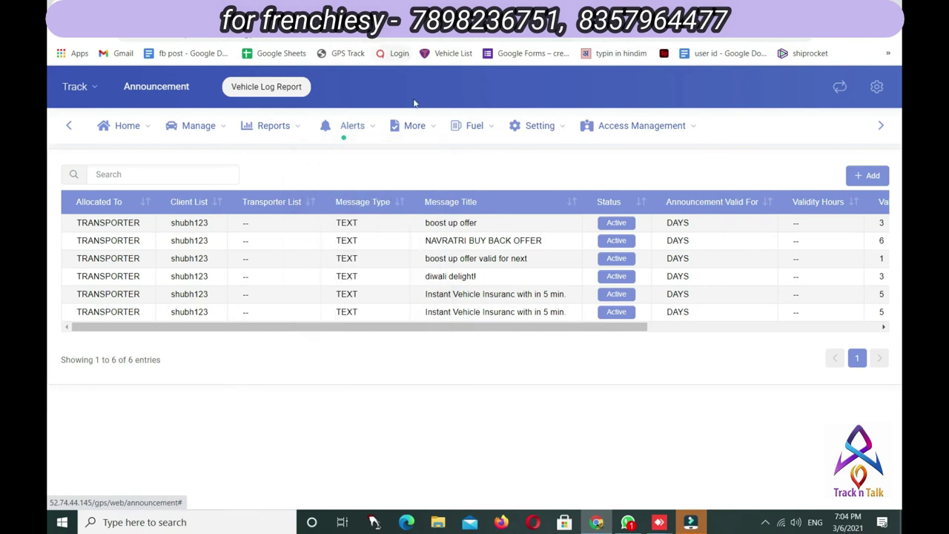
mouse_move(415, 125)
click(426, 178)
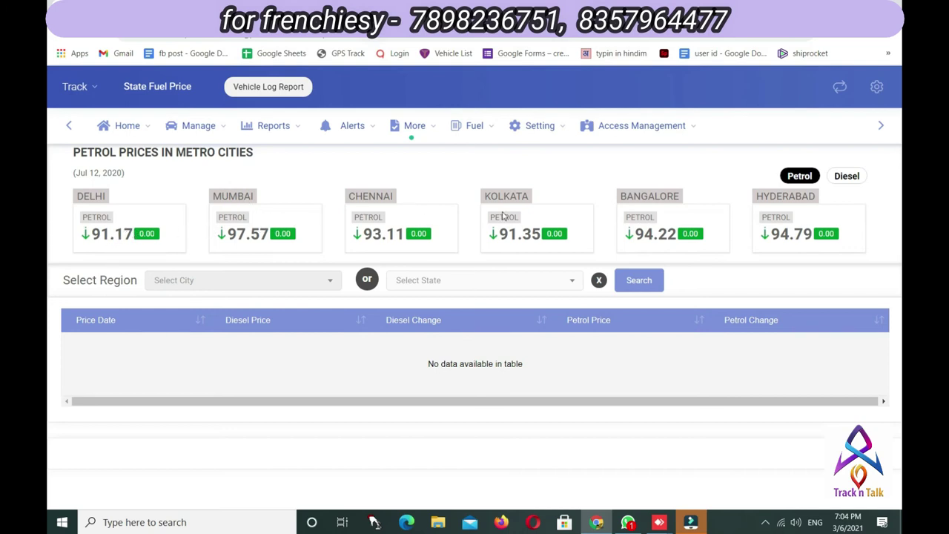
Show Delhi's daily fuel prices from 28/02/2021 to 06/03/2021.
click(849, 177)
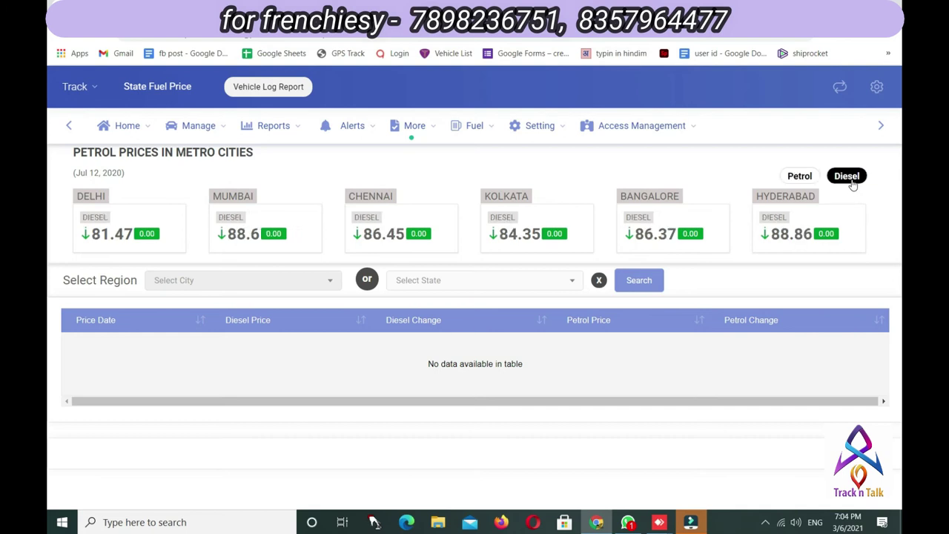
click(799, 176)
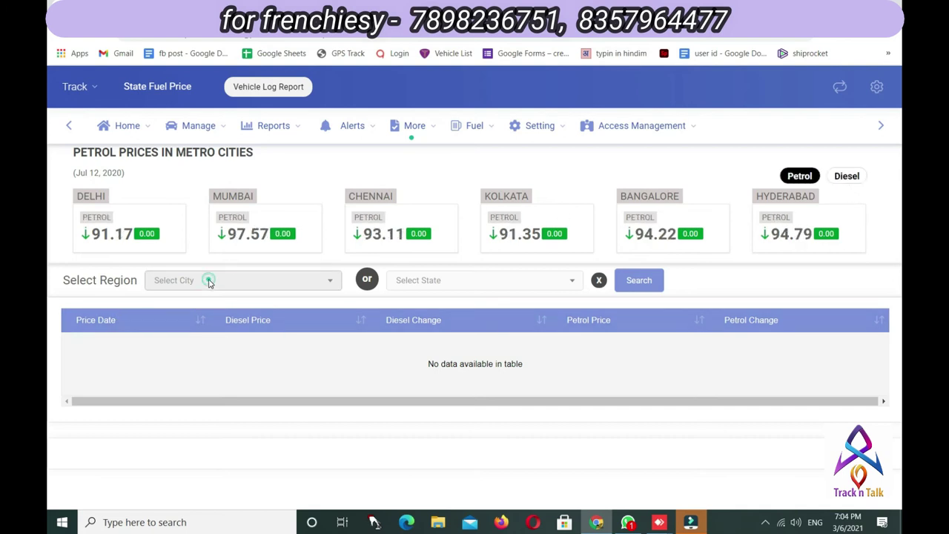
click(445, 281)
scroll(474, 381, down, 3)
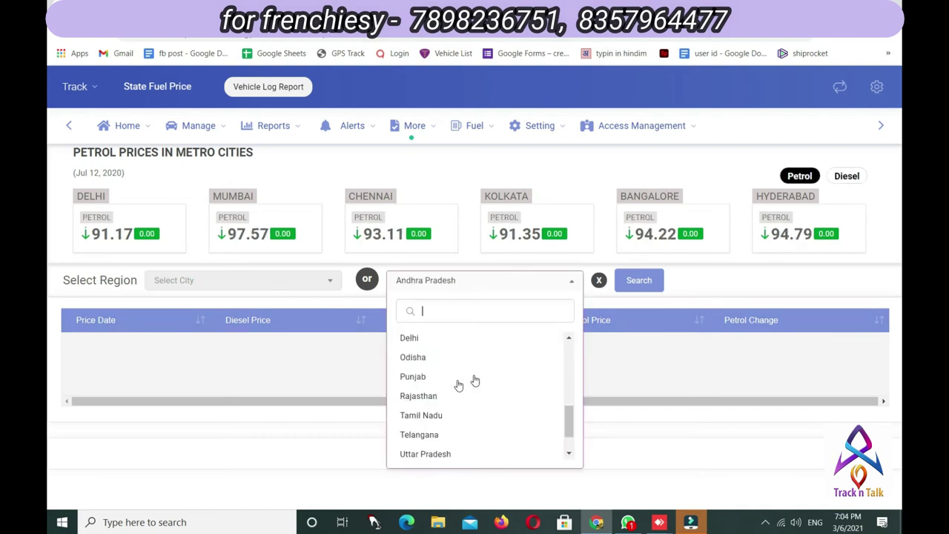
click(407, 337)
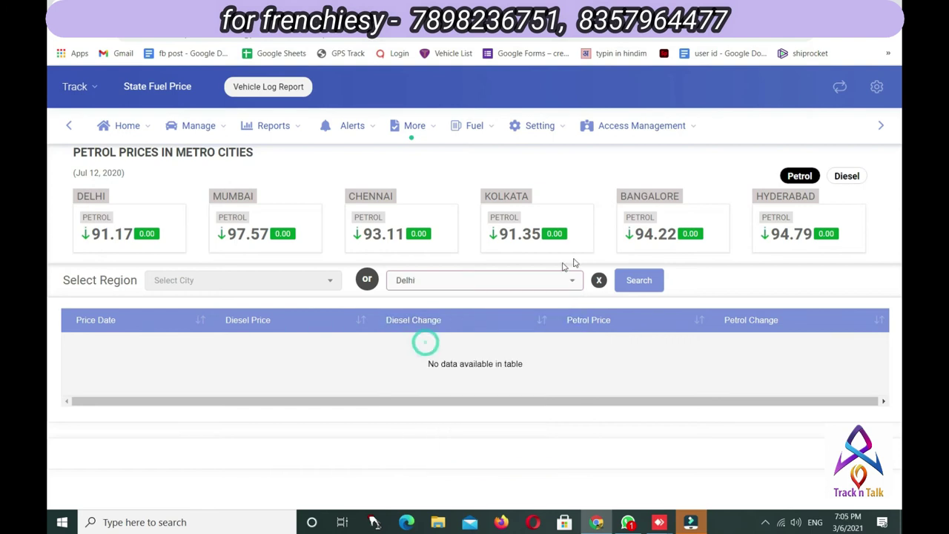
click(627, 281)
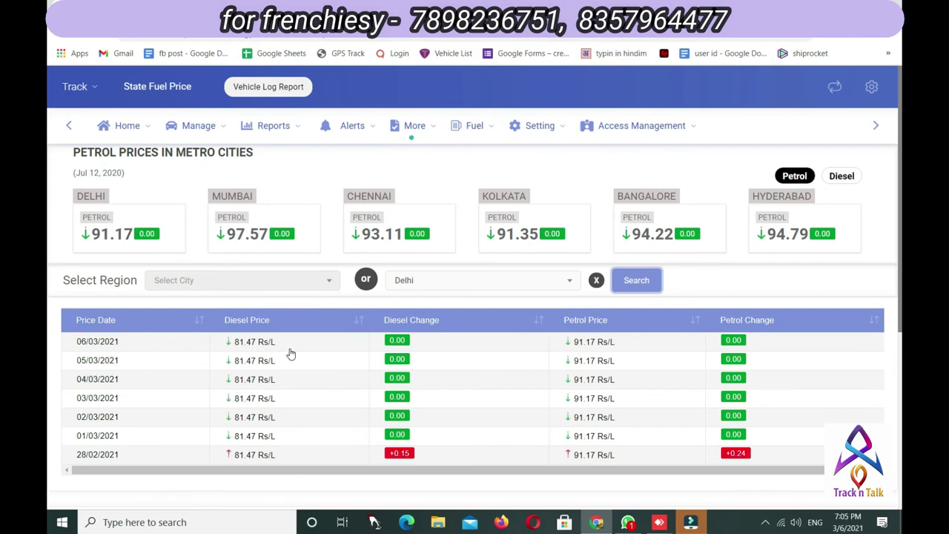
scroll(290, 353, down, 2)
scroll(296, 426, down, 3)
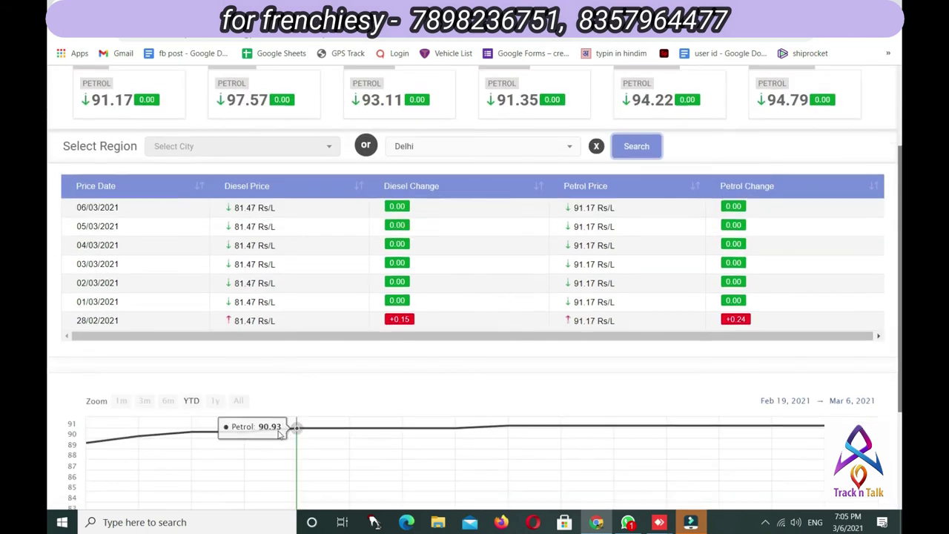
scroll(363, 304, up, 4)
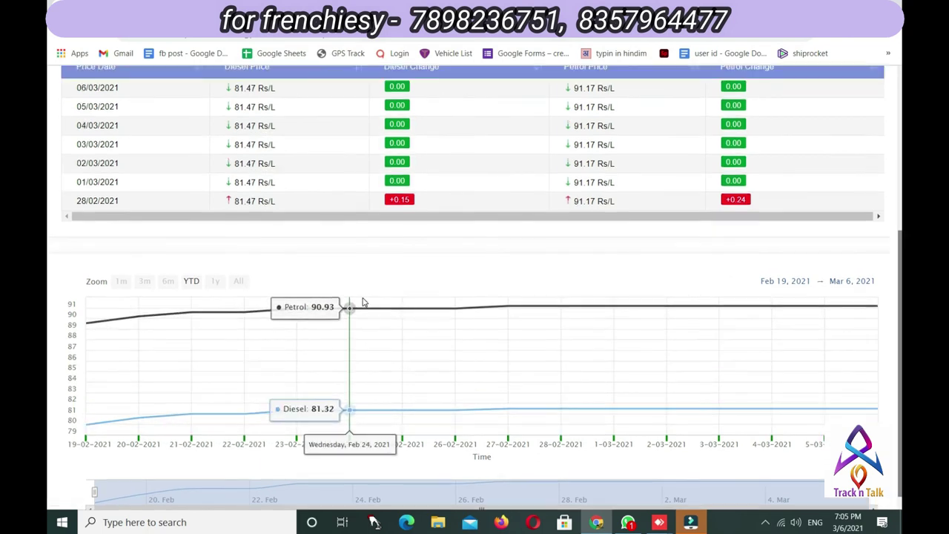
Switch to diesel prices, with Delhi at 81.47, and reload Delhi's price history.
click(842, 177)
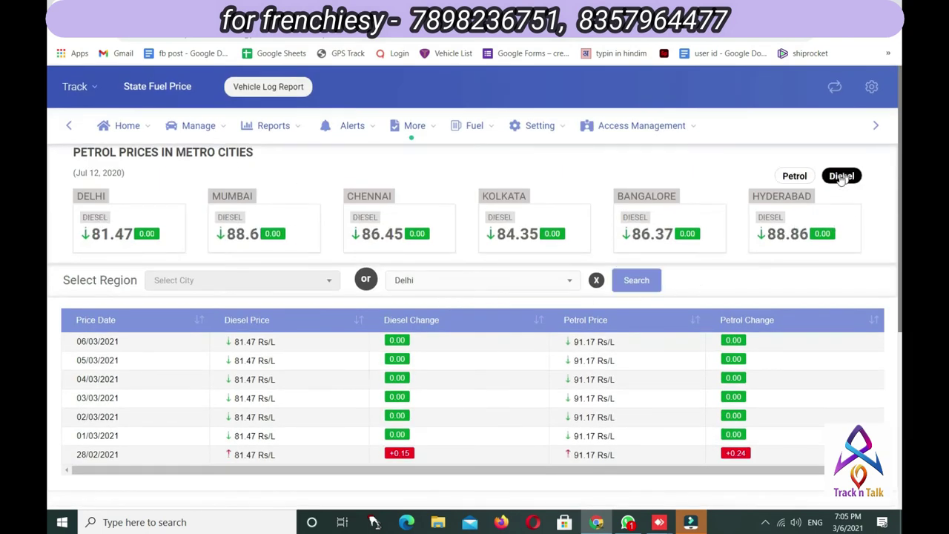
click(630, 285)
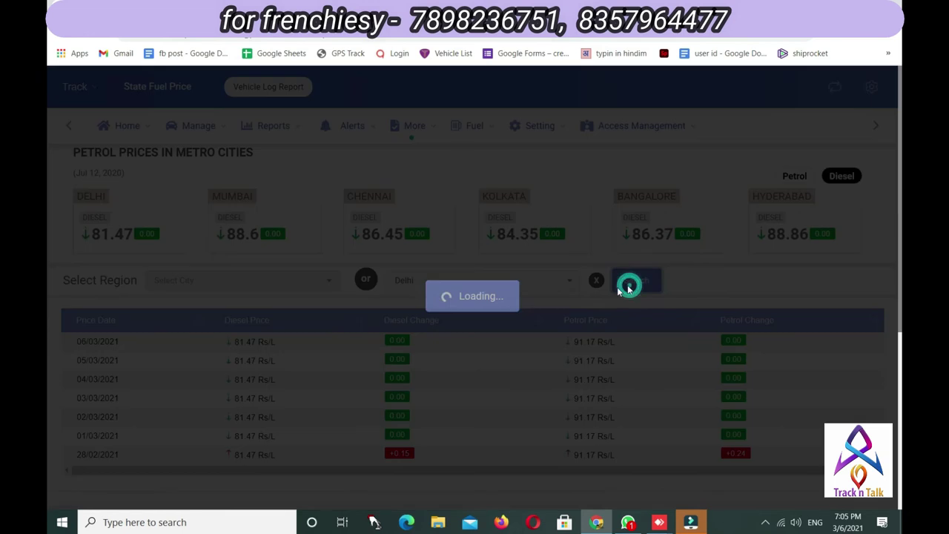
scroll(519, 363, down, 2)
scroll(613, 365, down, 2)
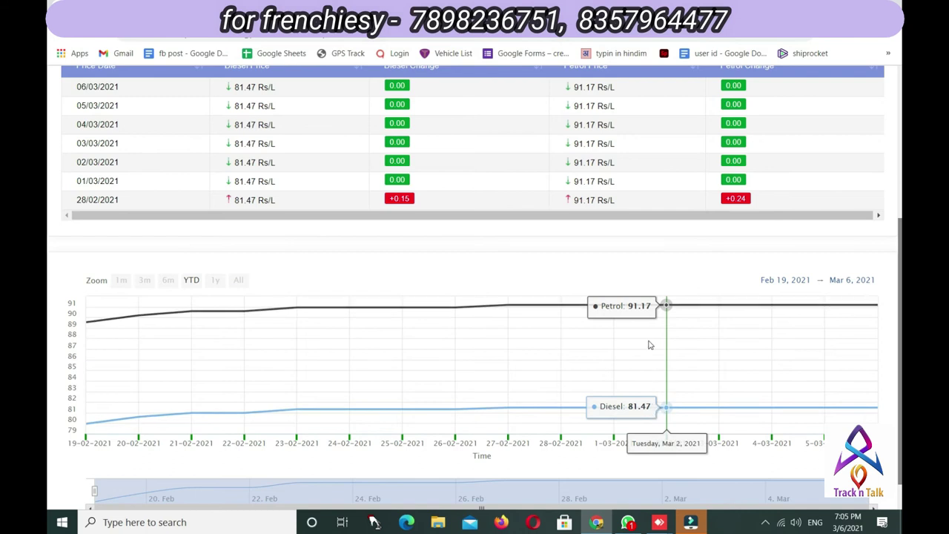
scroll(519, 247, up, 4)
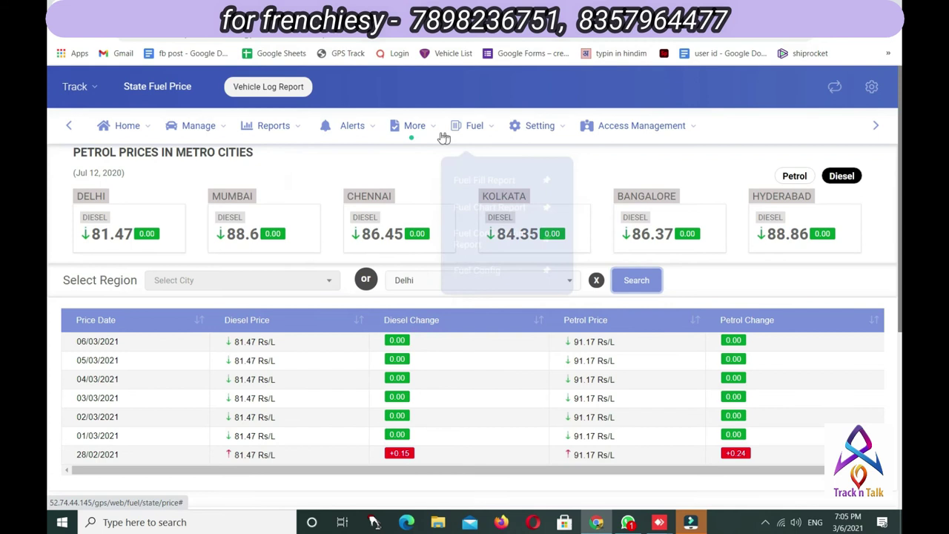
mouse_move(415, 127)
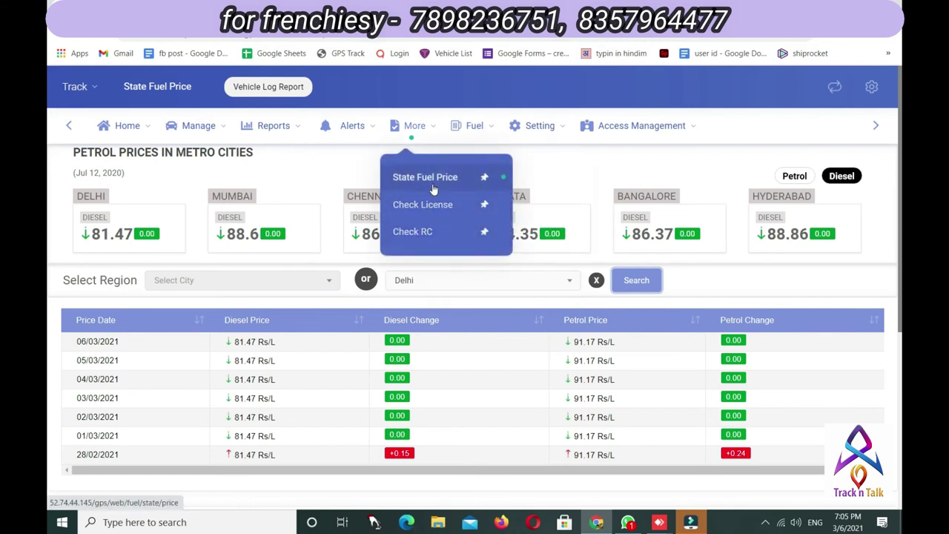
mouse_move(457, 132)
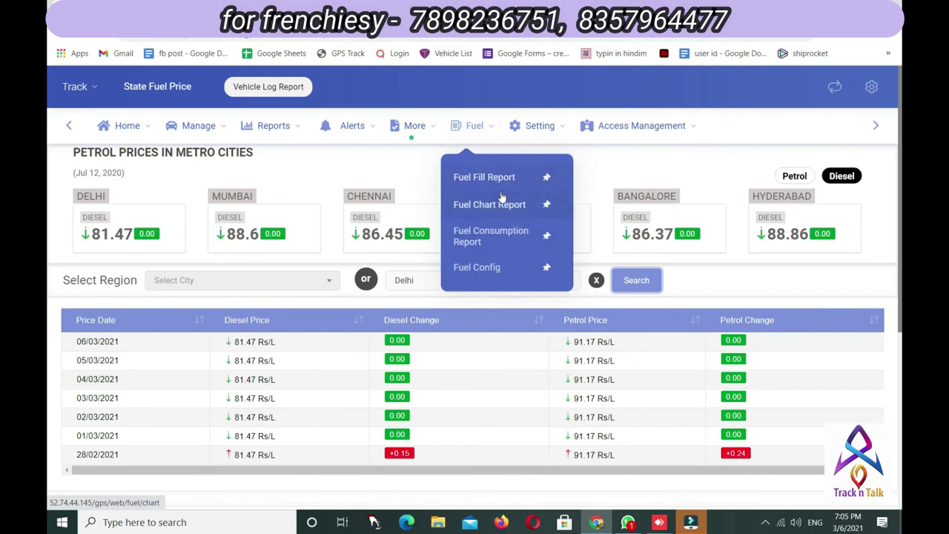
mouse_move(608, 129)
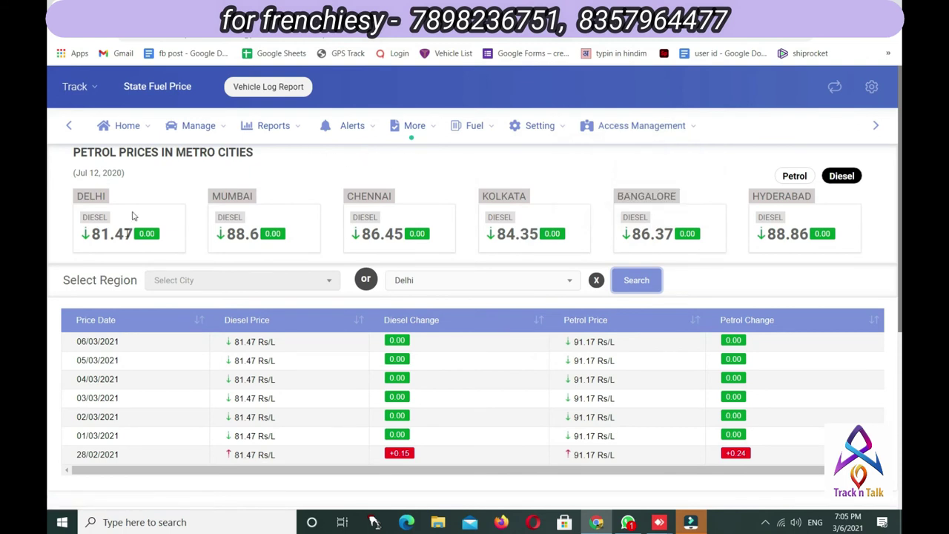
click(163, 167)
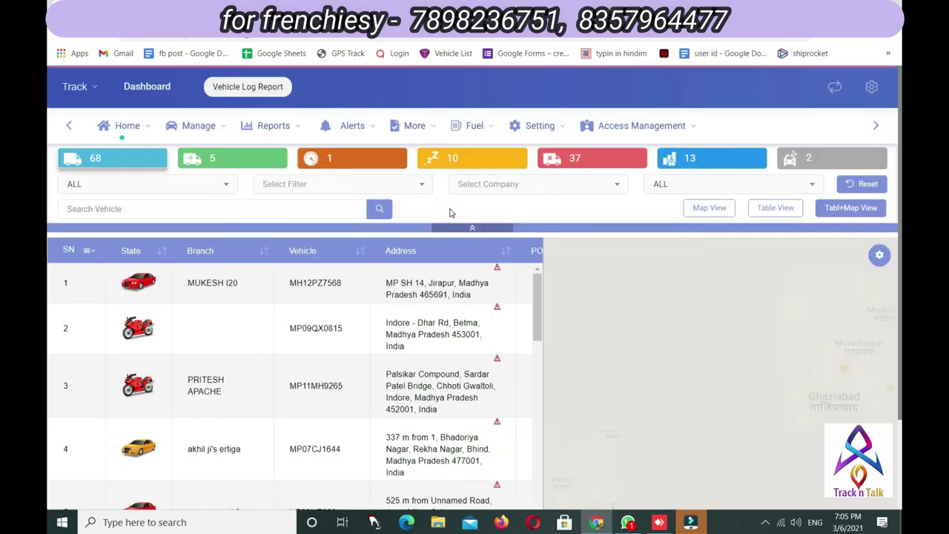
click(137, 286)
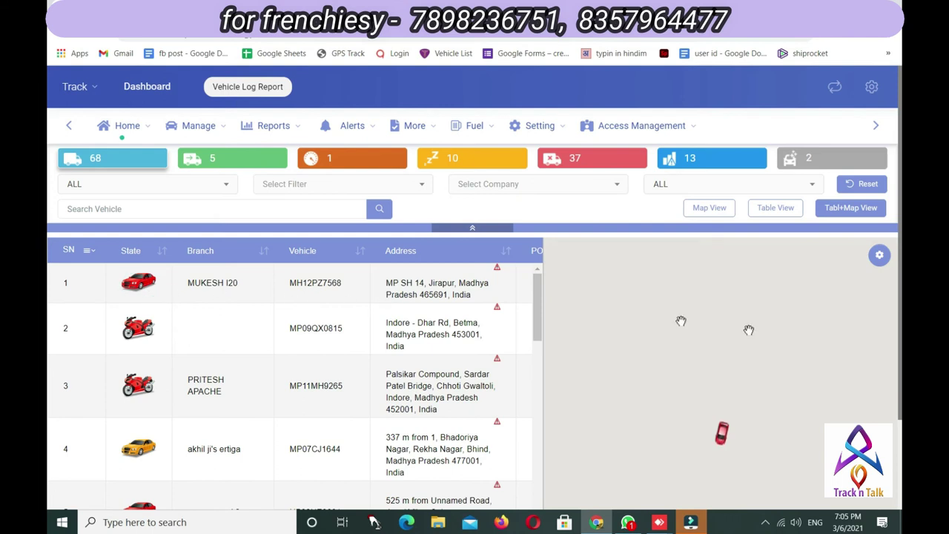
click(721, 433)
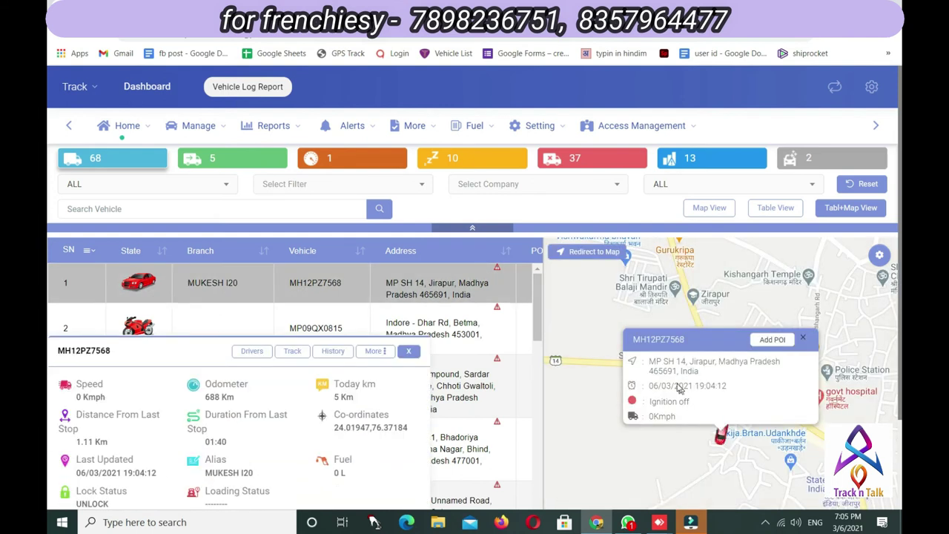
click(765, 343)
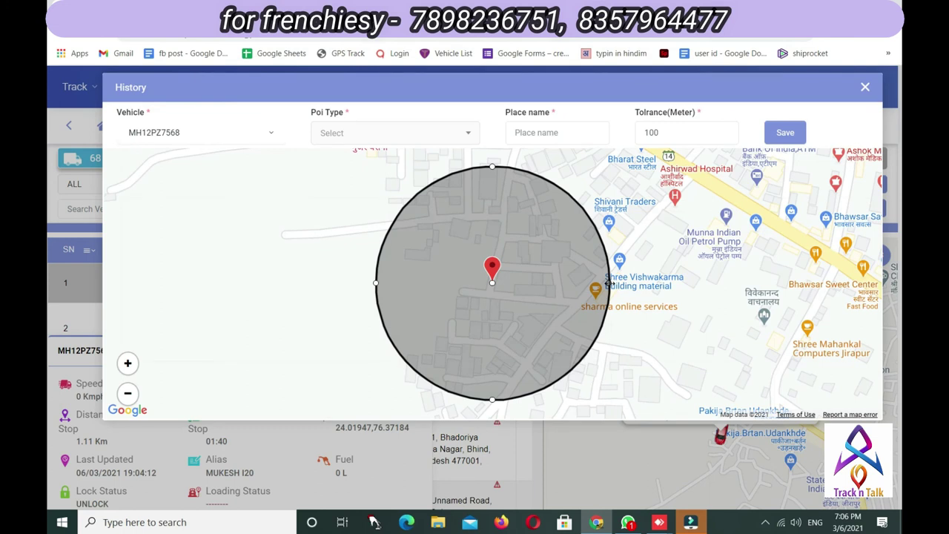
drag(608, 282, 510, 279)
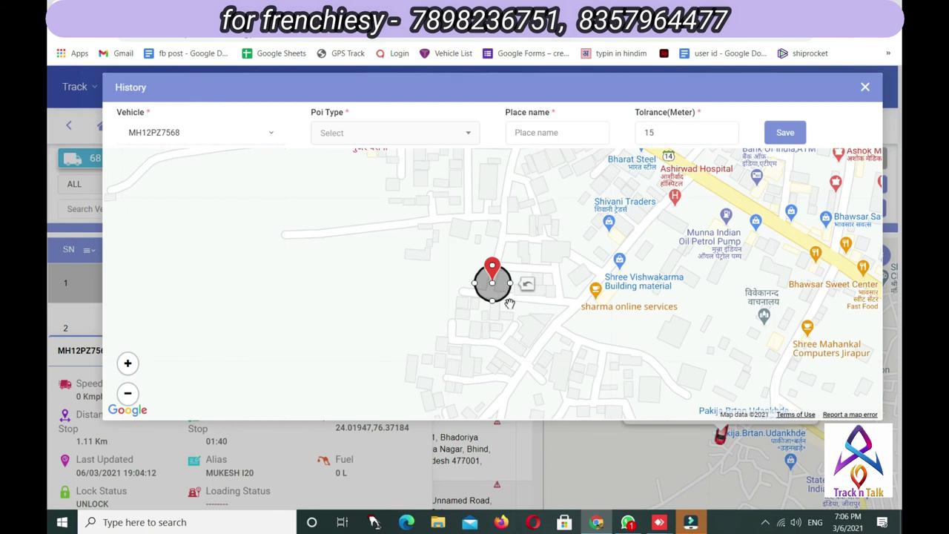
scroll(546, 284, up, 2)
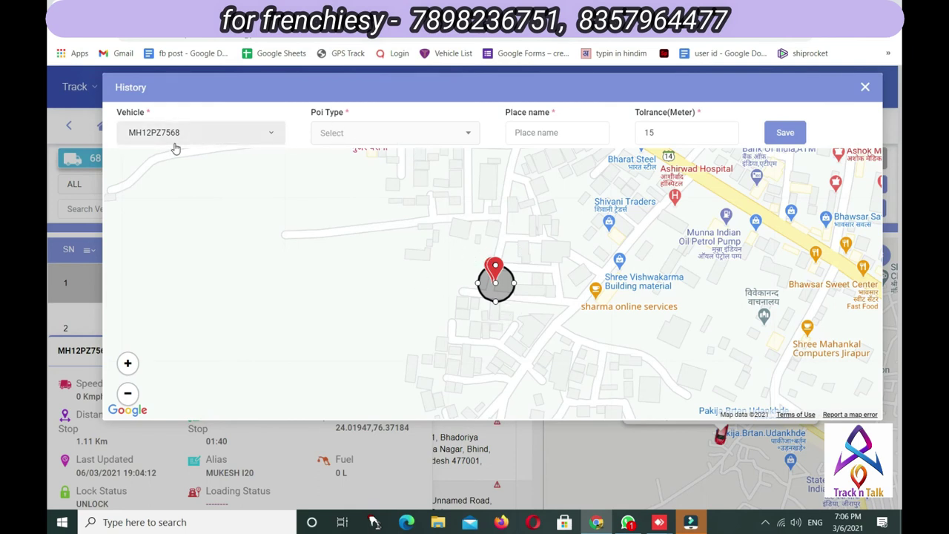
click(392, 132)
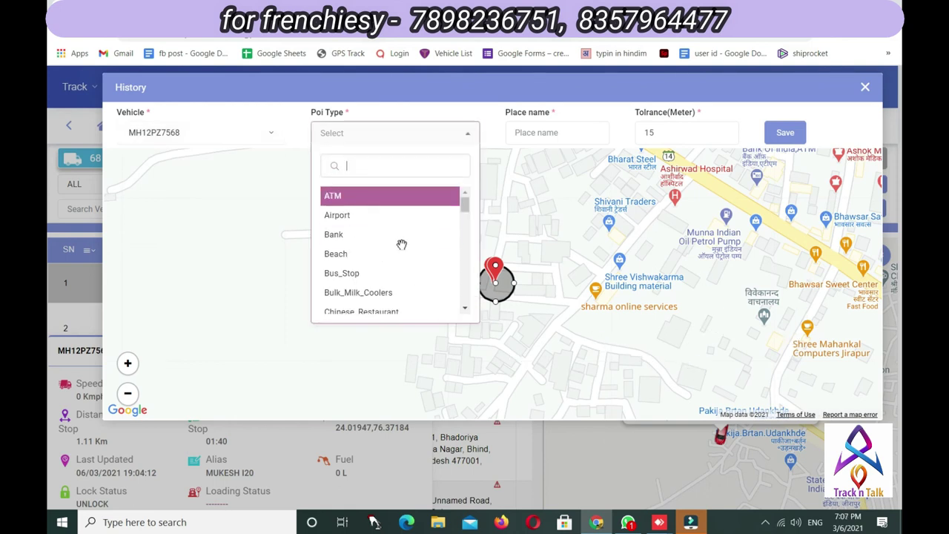
Save a Home point of interest named 'santi villas' with 10 m tolerance.
scroll(379, 256, down, 5)
scroll(375, 268, down, 4)
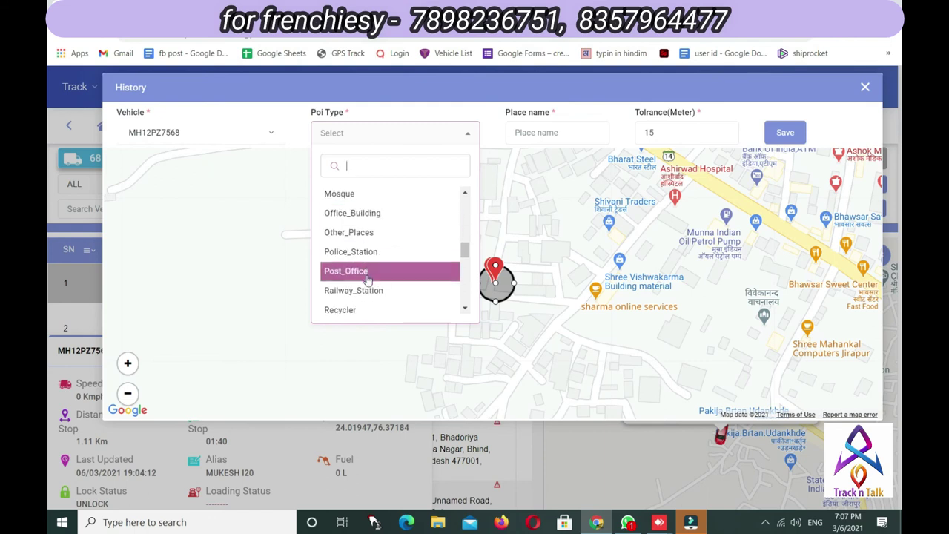
text(home)
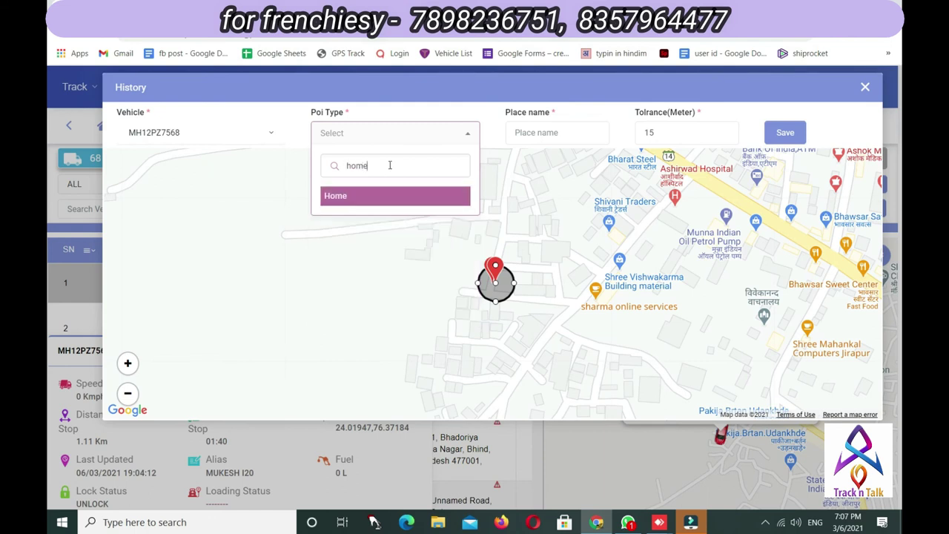
click(429, 196)
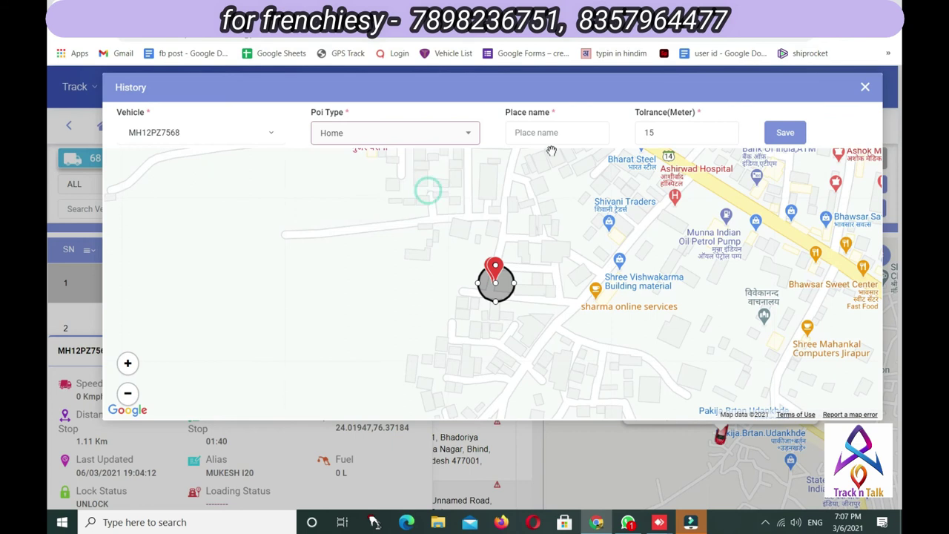
click(556, 132)
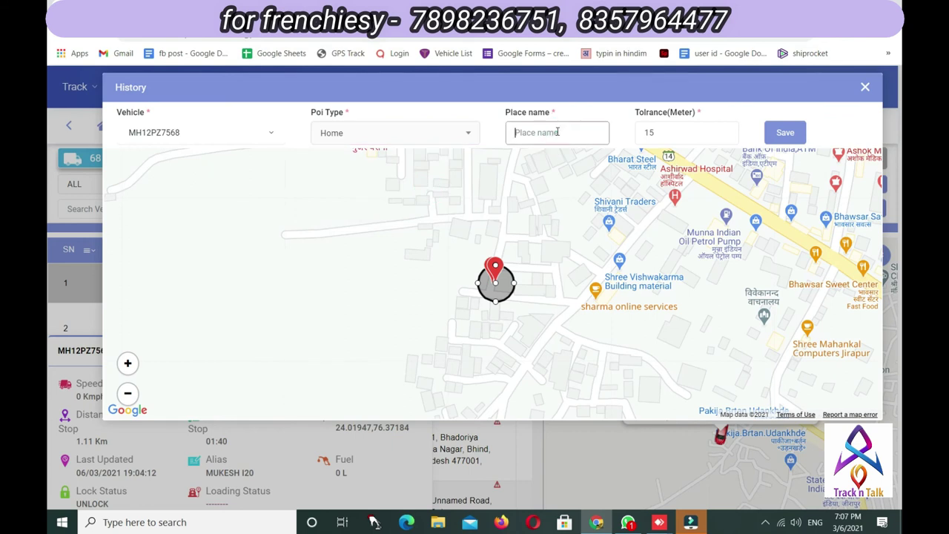
text(villas)
click(516, 133)
text(santi)
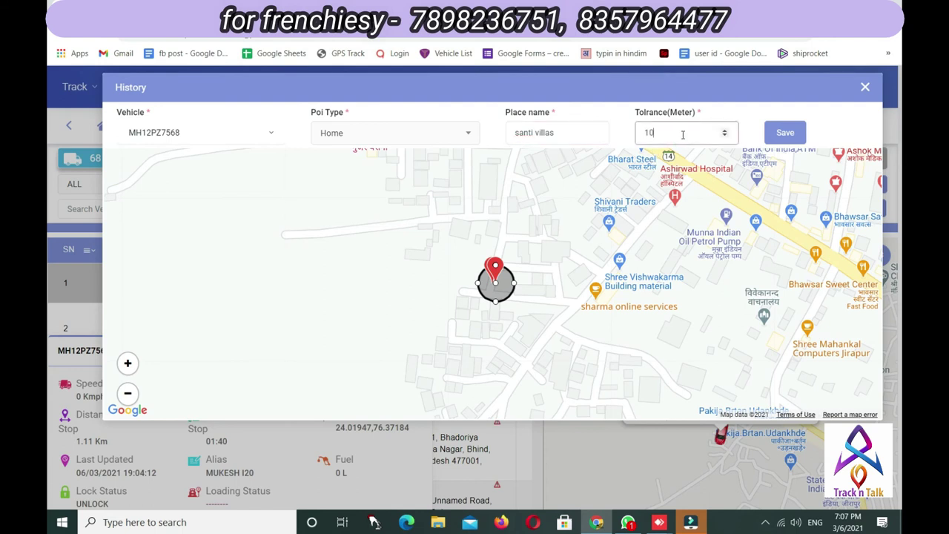
click(776, 141)
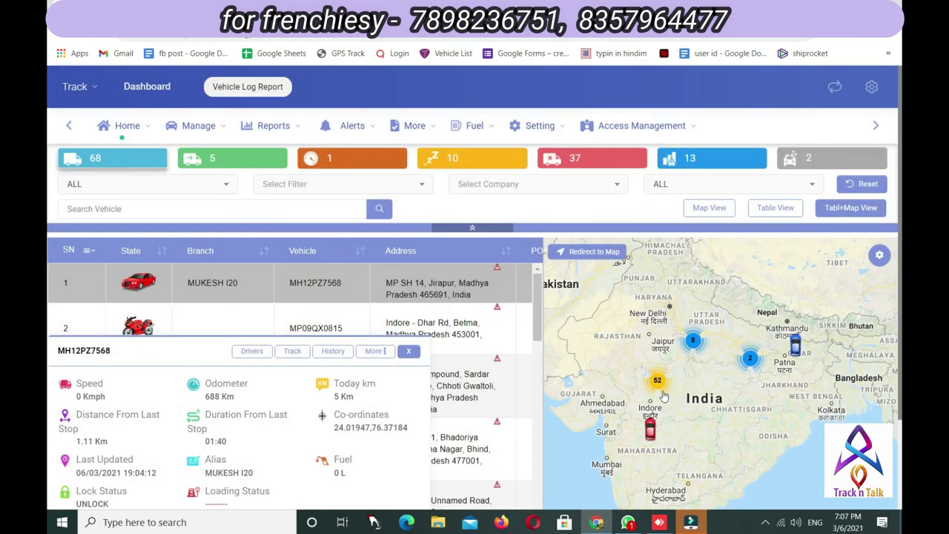
click(375, 351)
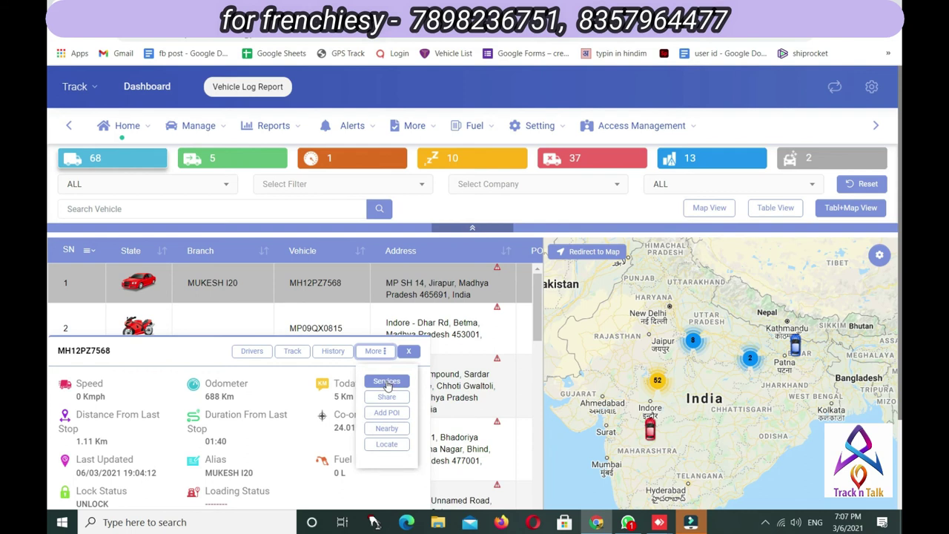
click(386, 382)
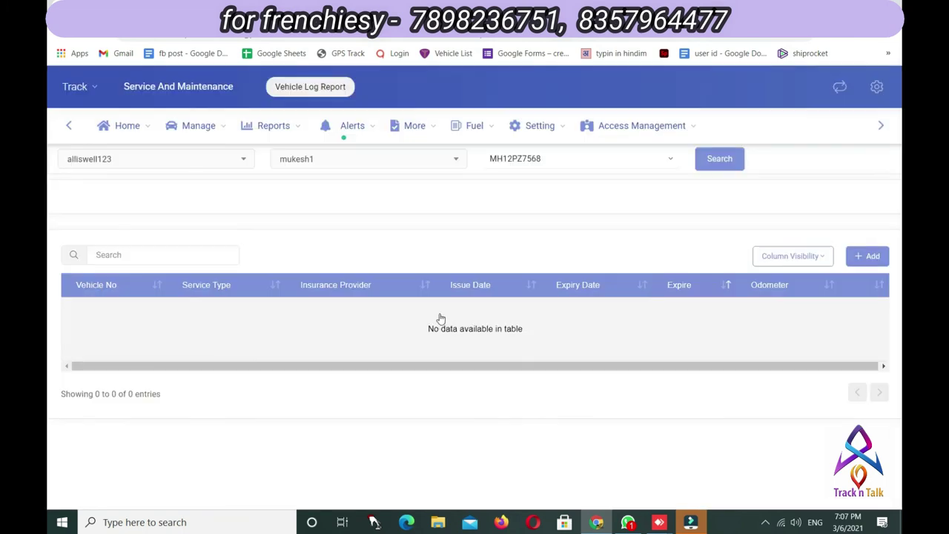
click(867, 256)
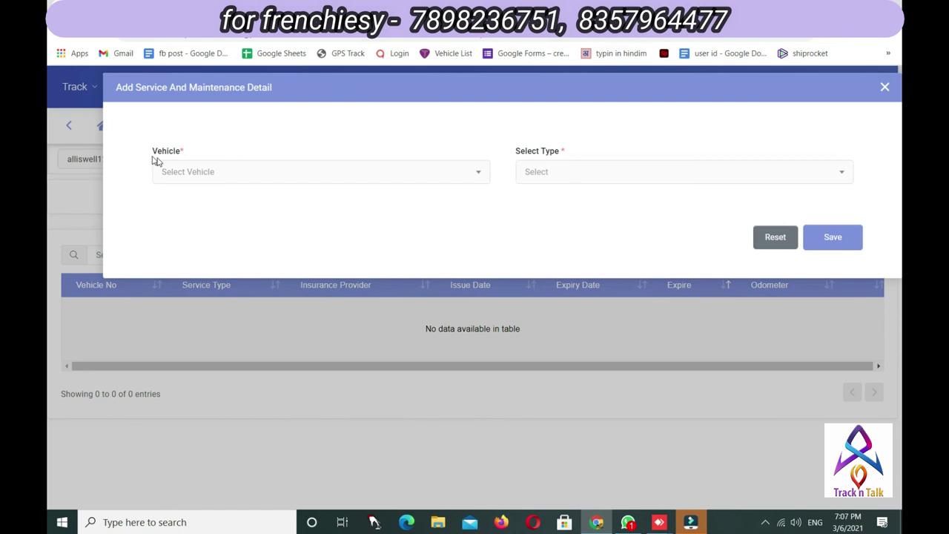
click(212, 174)
click(245, 249)
click(550, 172)
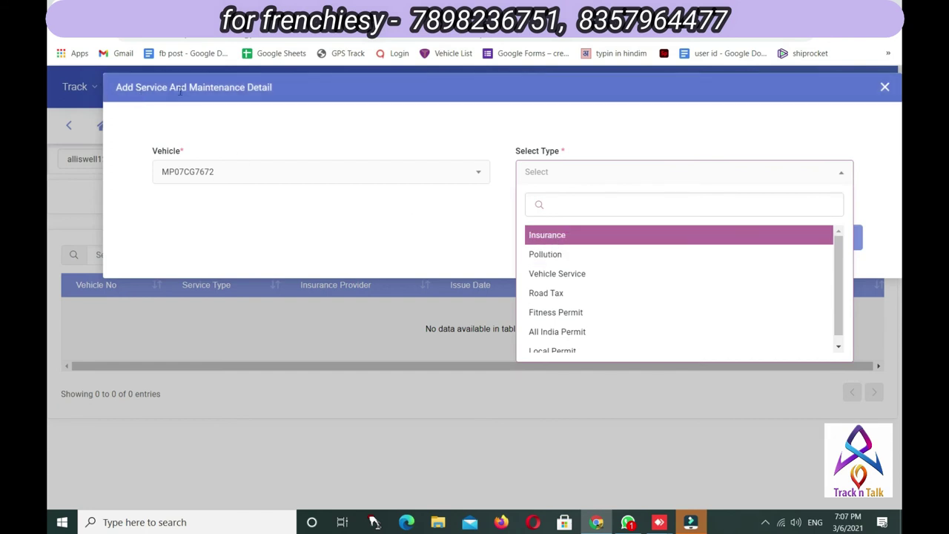
click(568, 236)
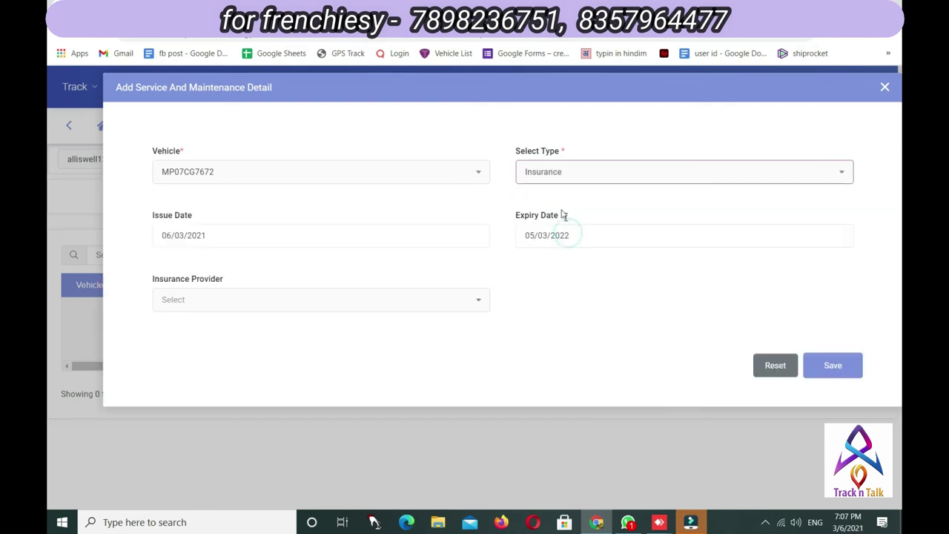
Keep issue date 06/03/2021 and set the provider to NATIONAL INSURANCE COMPANY .LTD.
click(234, 238)
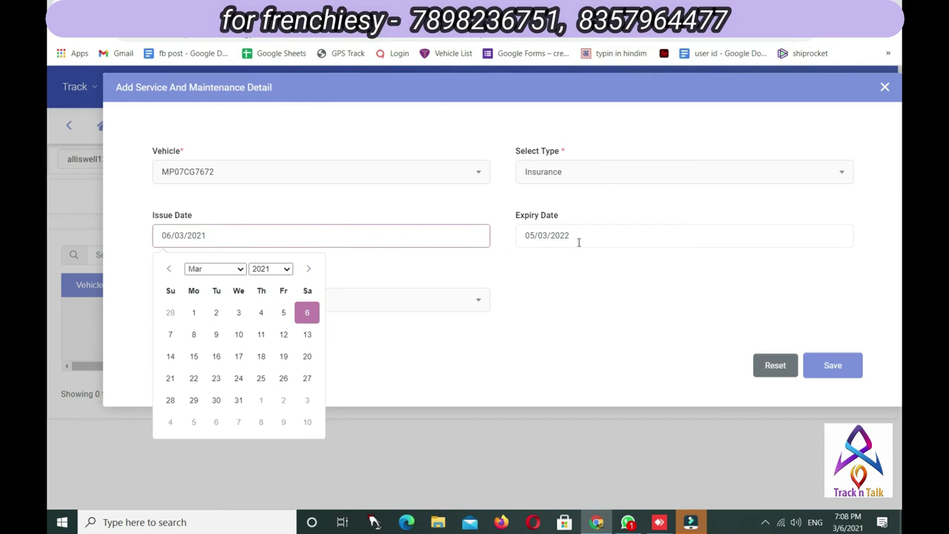
click(574, 289)
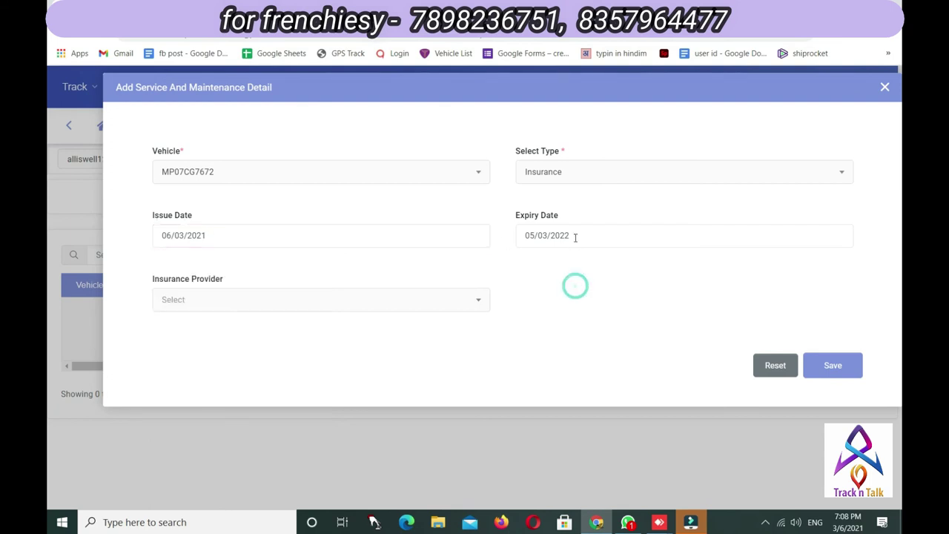
click(414, 304)
scroll(341, 382, down, 6)
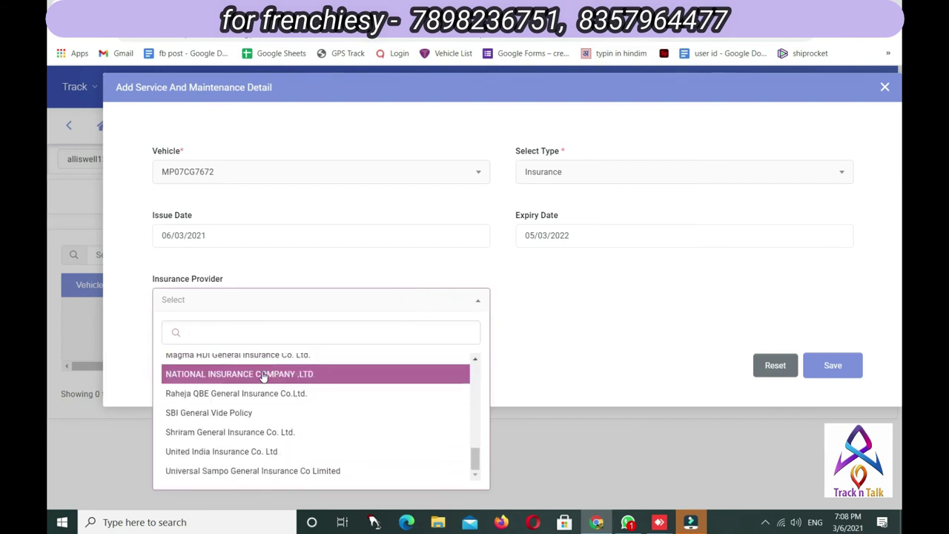
click(263, 374)
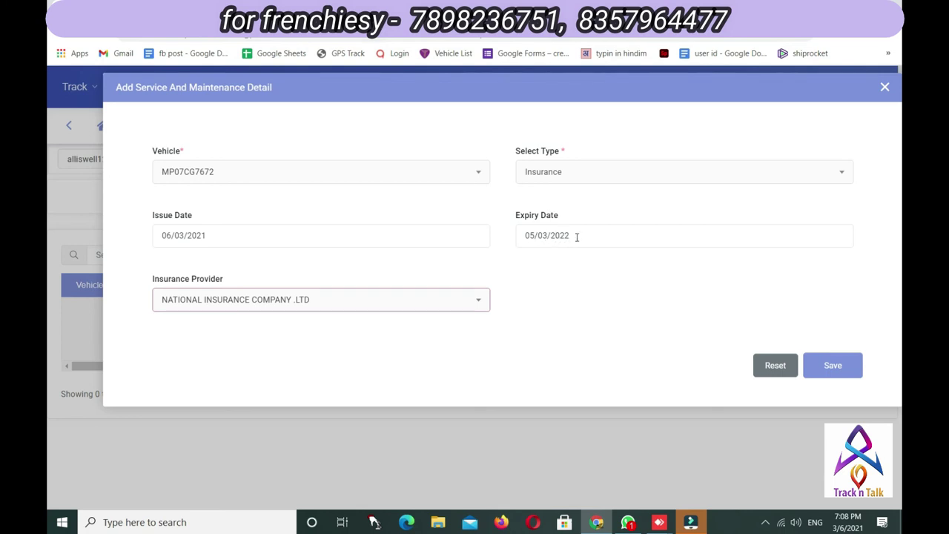
click(593, 183)
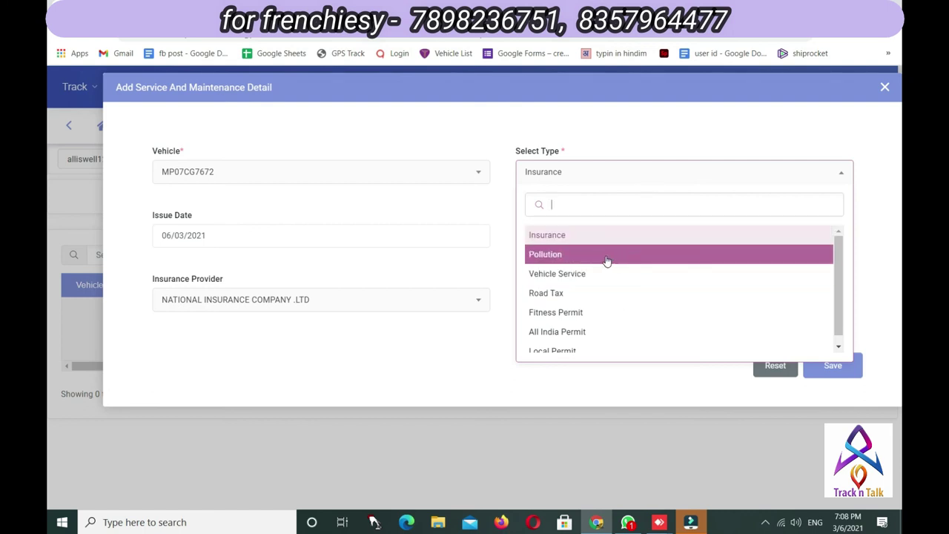
Try the Pollution, Vehicle Service and Road Tax record types, then discard the form.
click(560, 254)
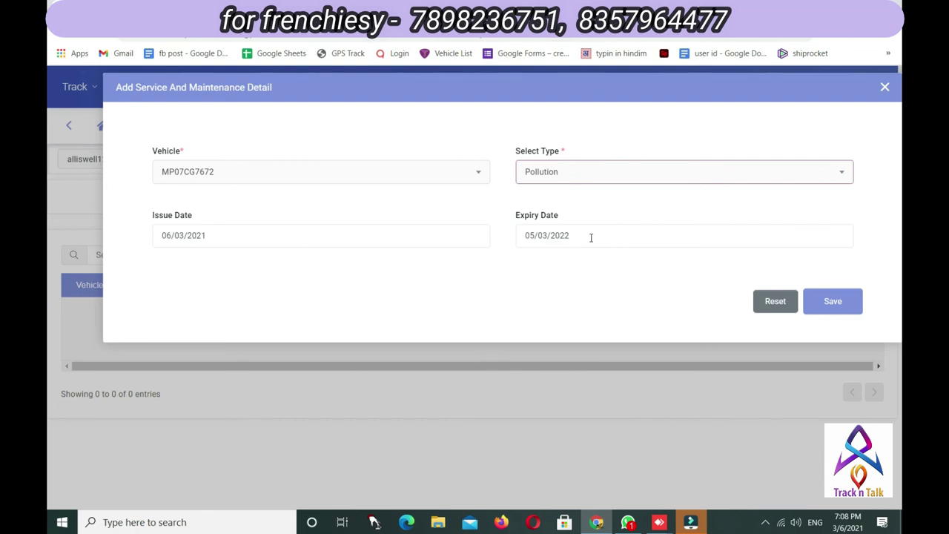
click(615, 173)
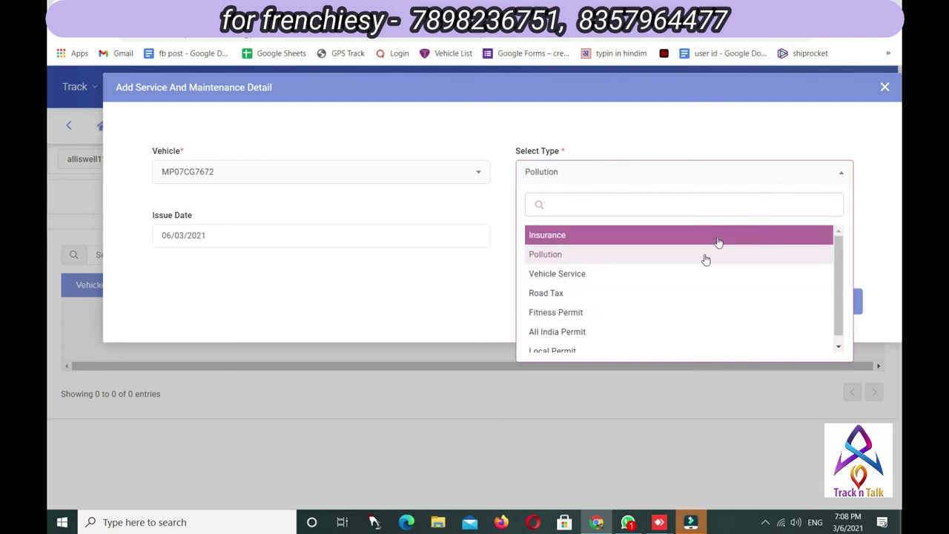
click(625, 278)
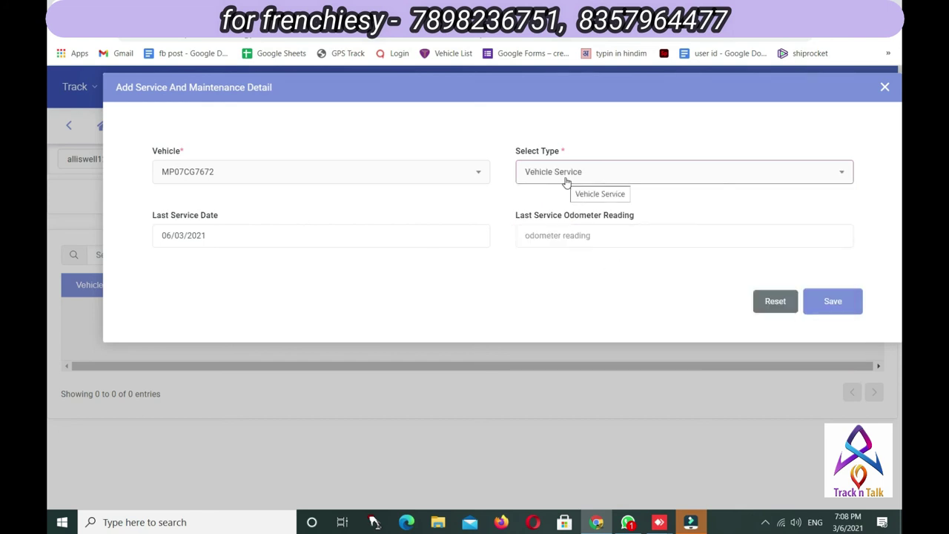
click(563, 233)
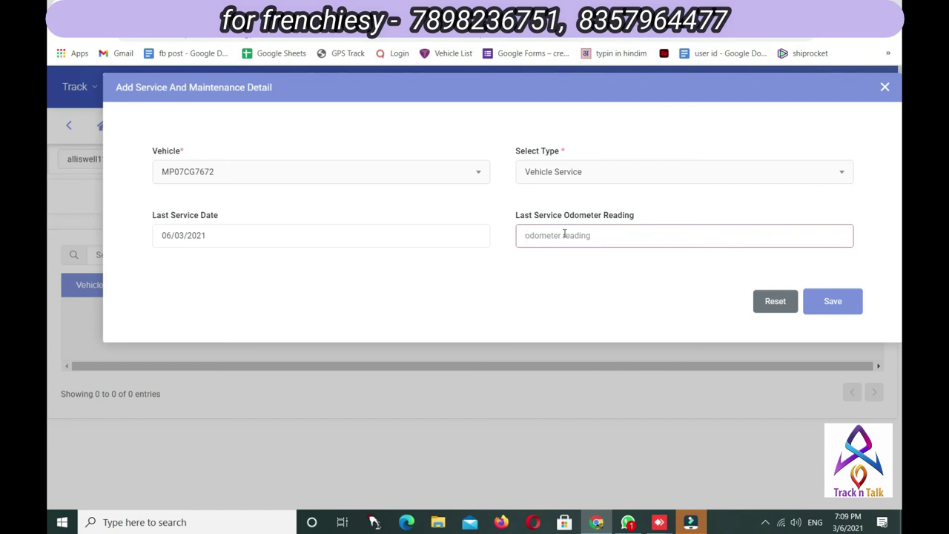
text(2)
click(682, 171)
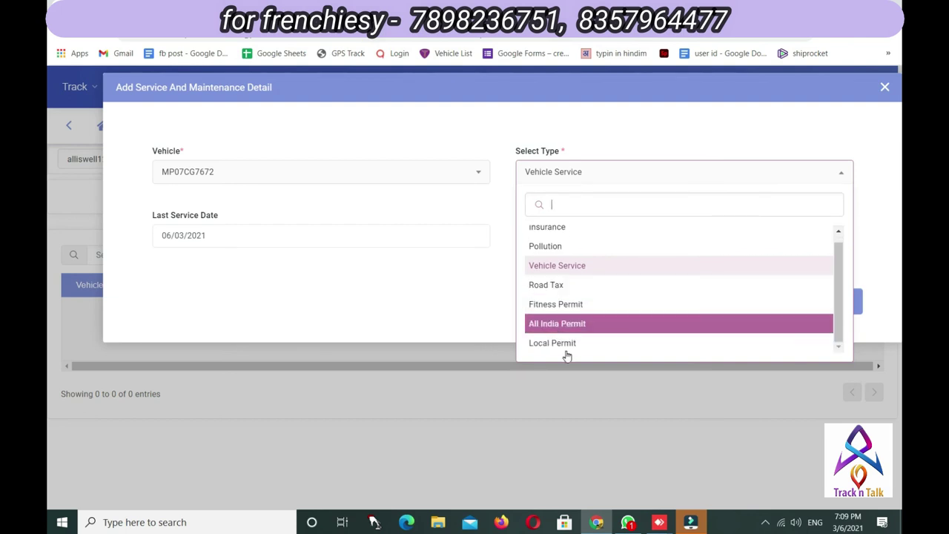
click(573, 286)
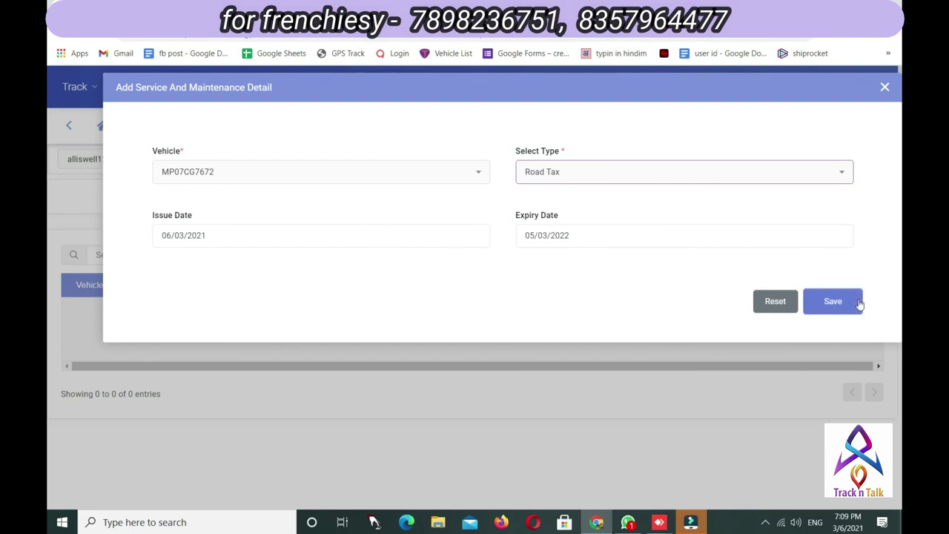
click(885, 87)
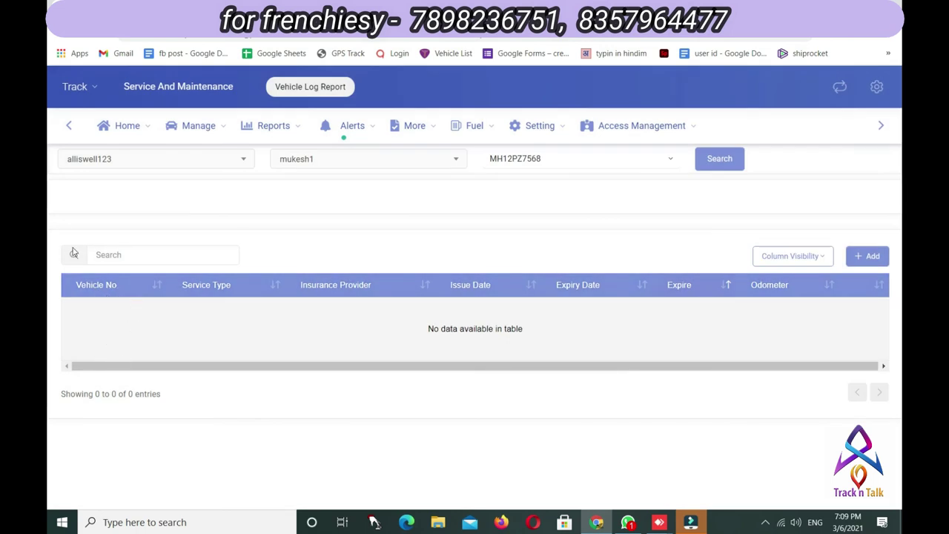
mouse_move(115, 134)
click(113, 180)
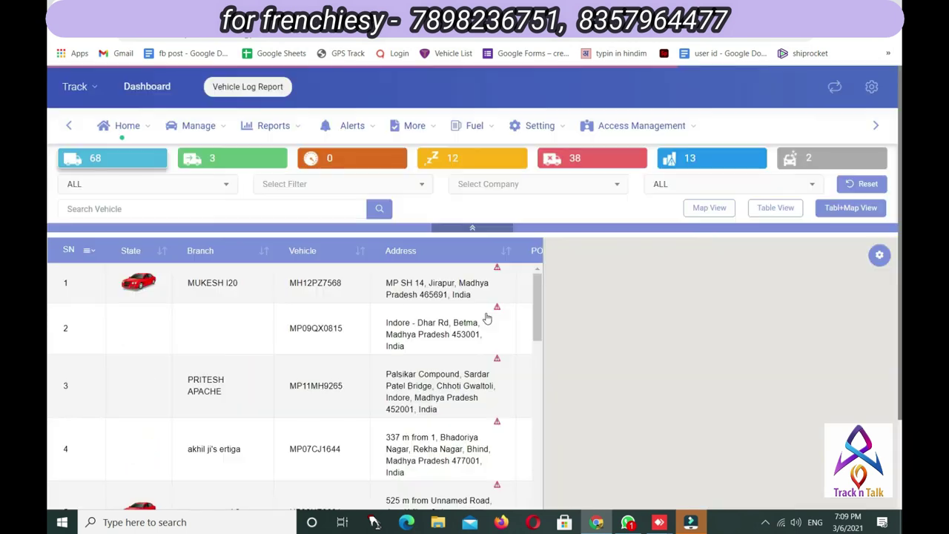
click(123, 288)
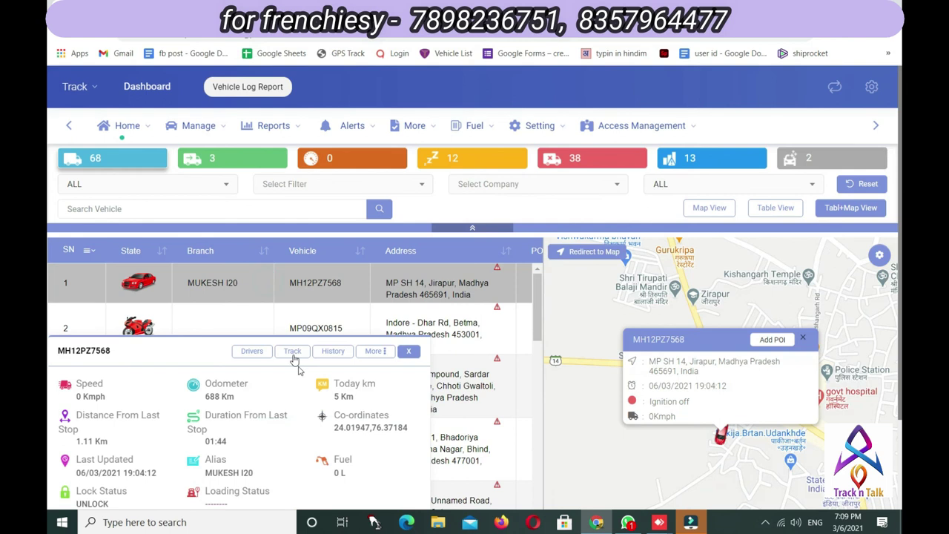
click(376, 353)
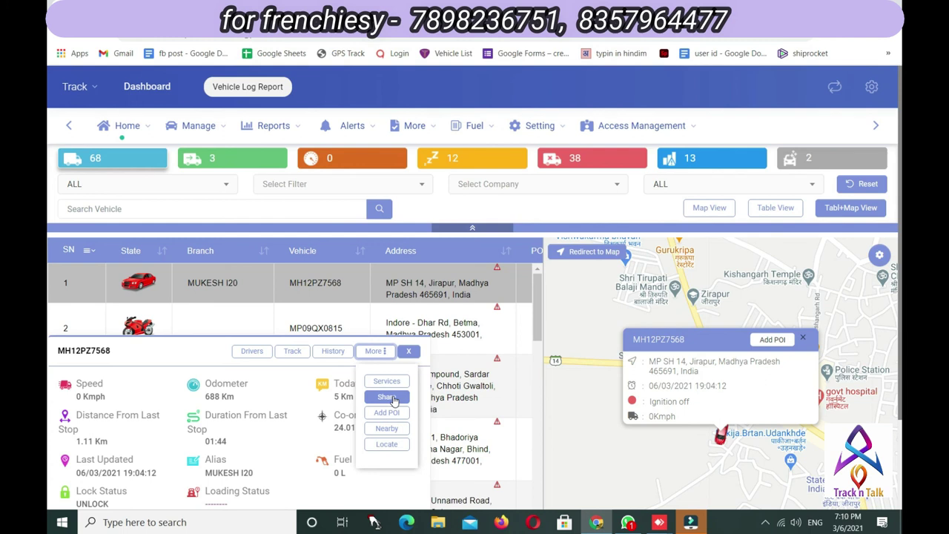
click(388, 400)
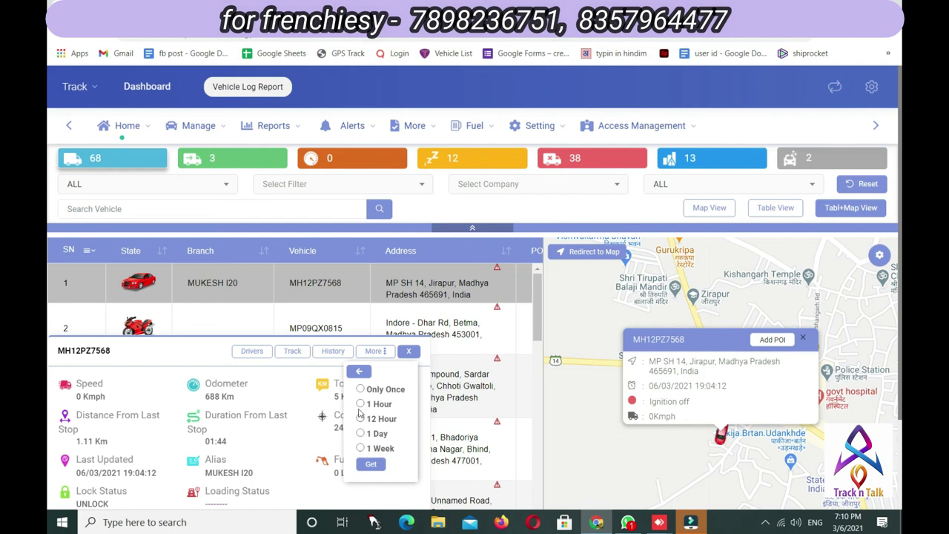
click(360, 418)
click(371, 464)
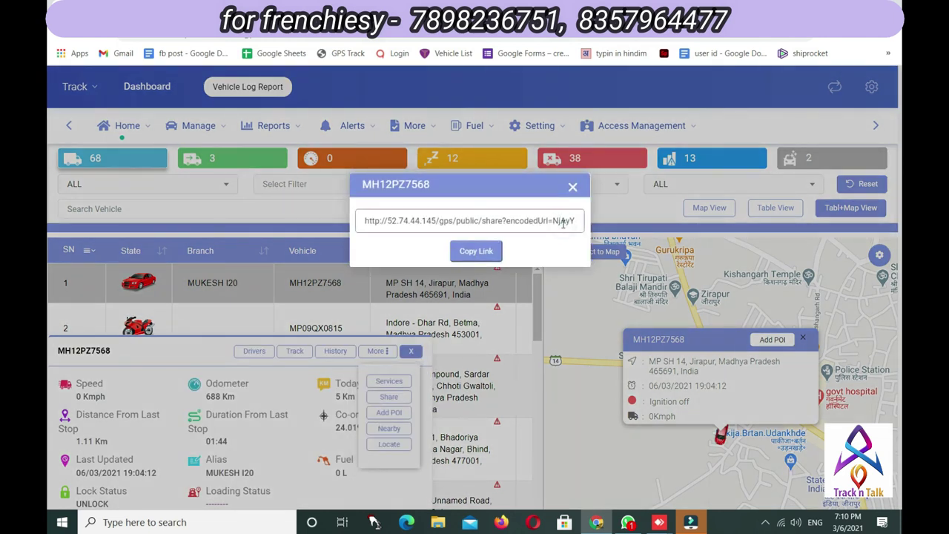
triple_click(563, 221)
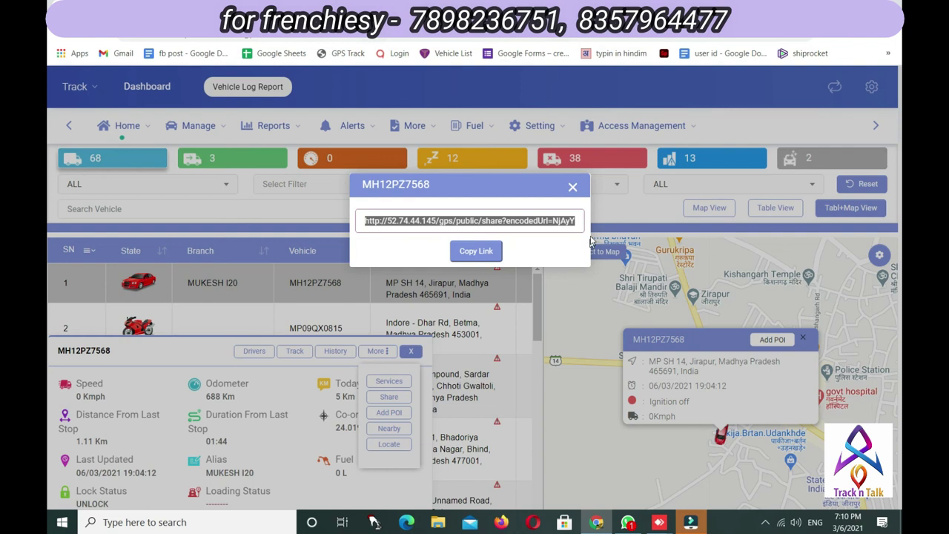
click(572, 186)
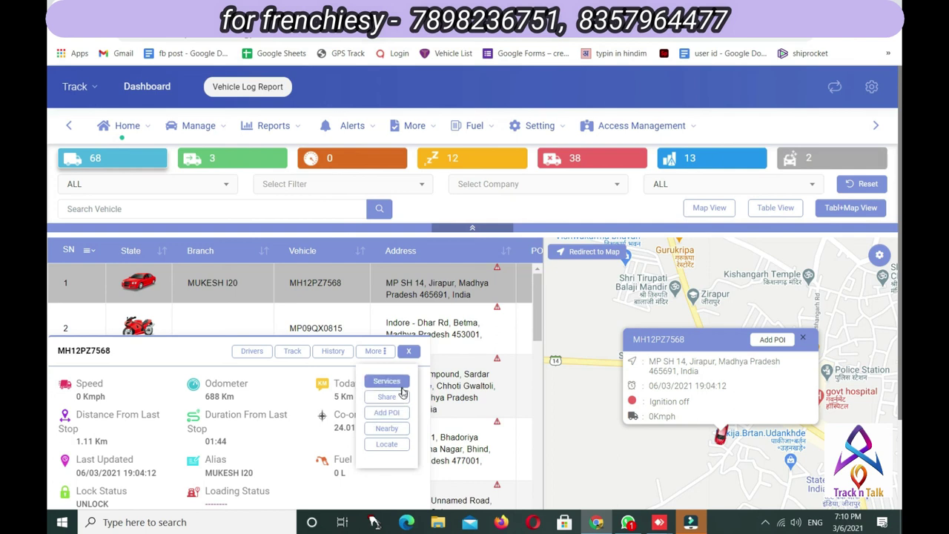
click(386, 428)
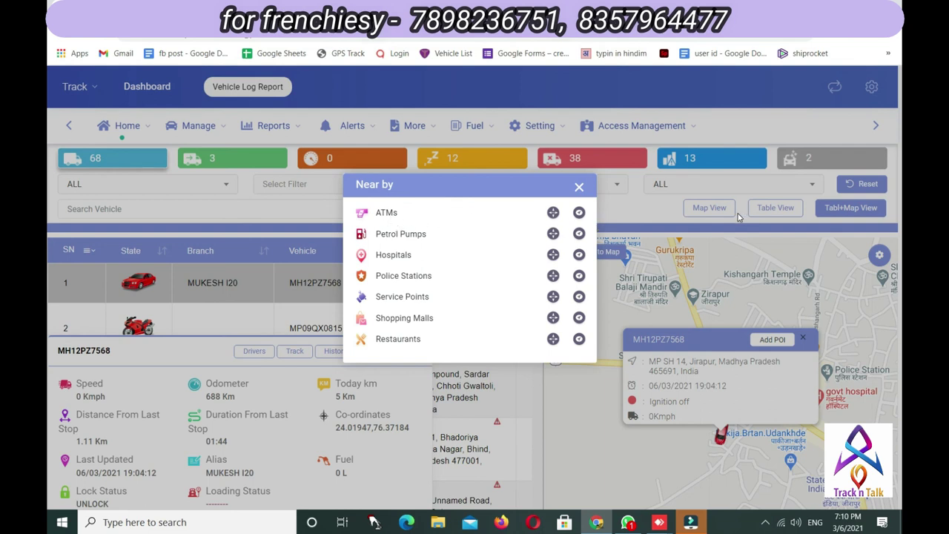
click(580, 213)
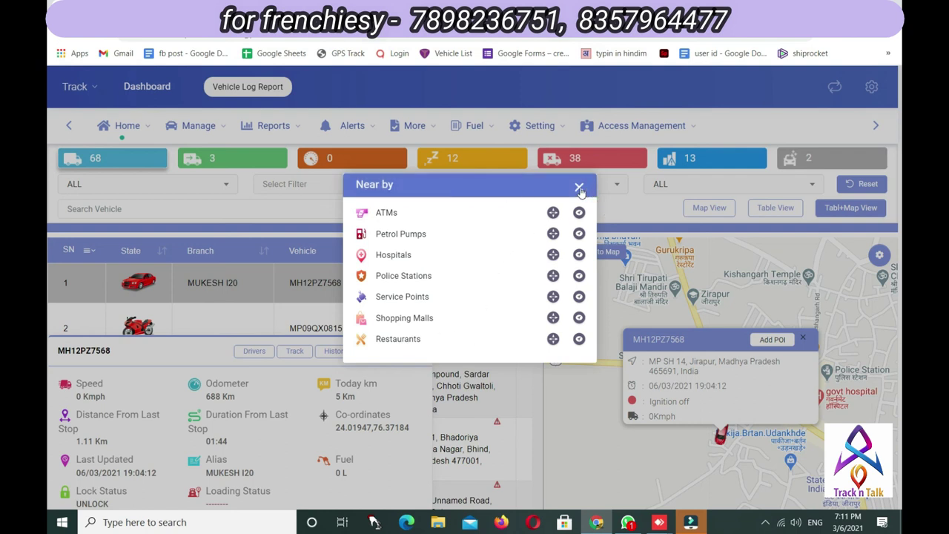
click(579, 189)
click(374, 351)
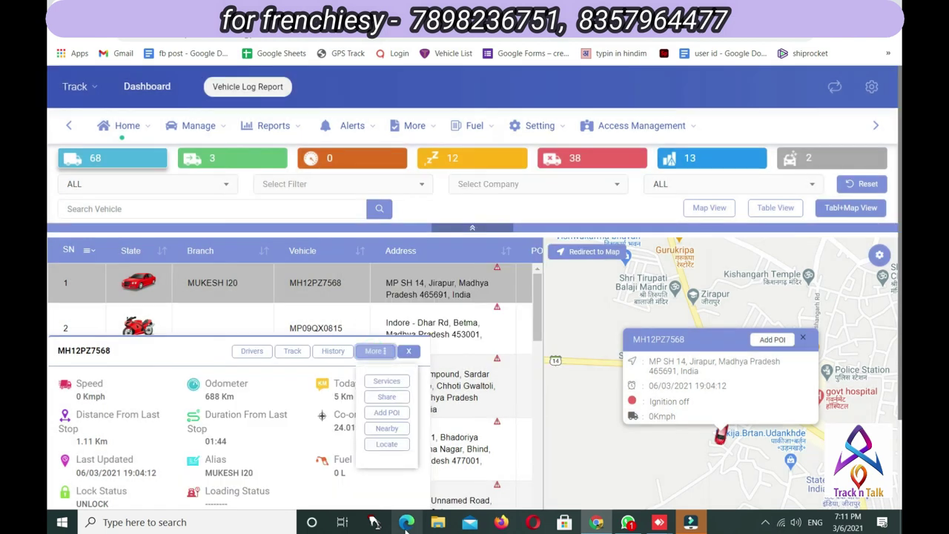
click(387, 447)
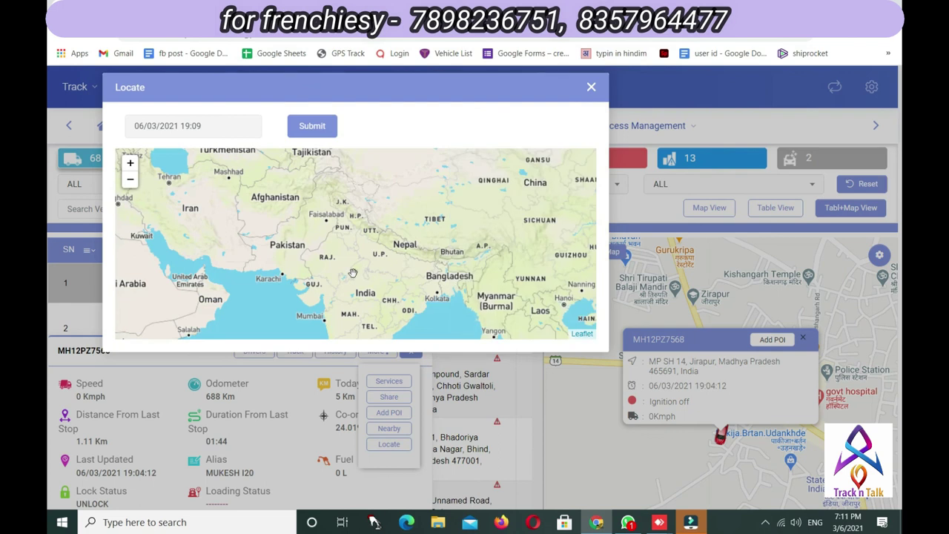
click(312, 126)
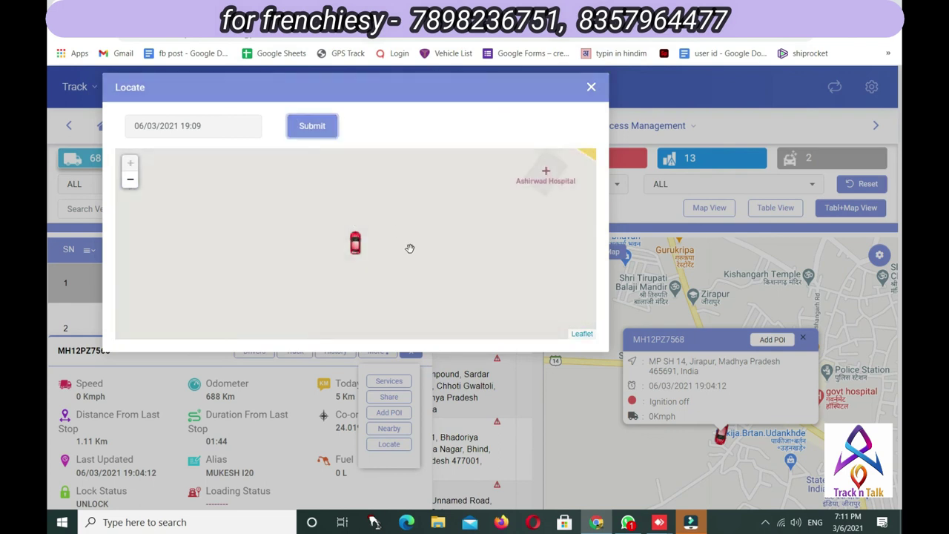
click(591, 87)
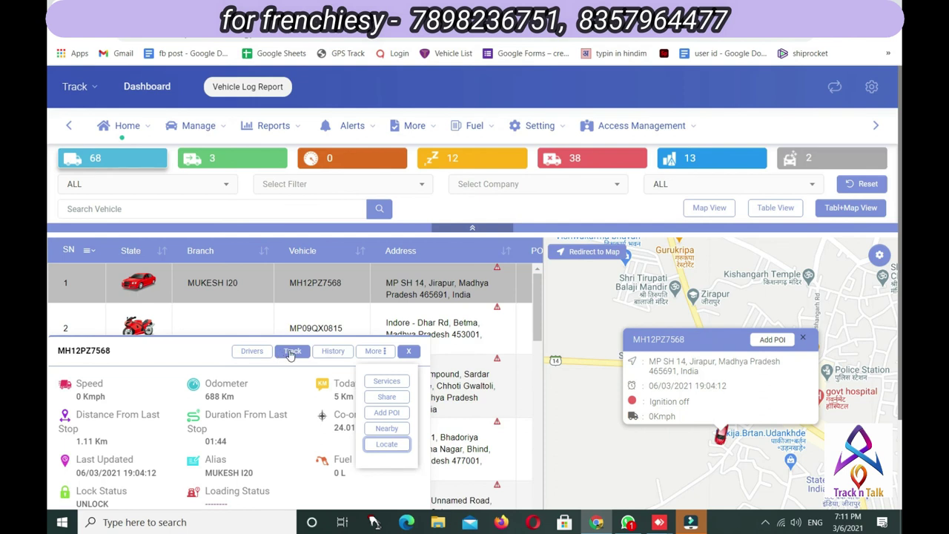
click(292, 352)
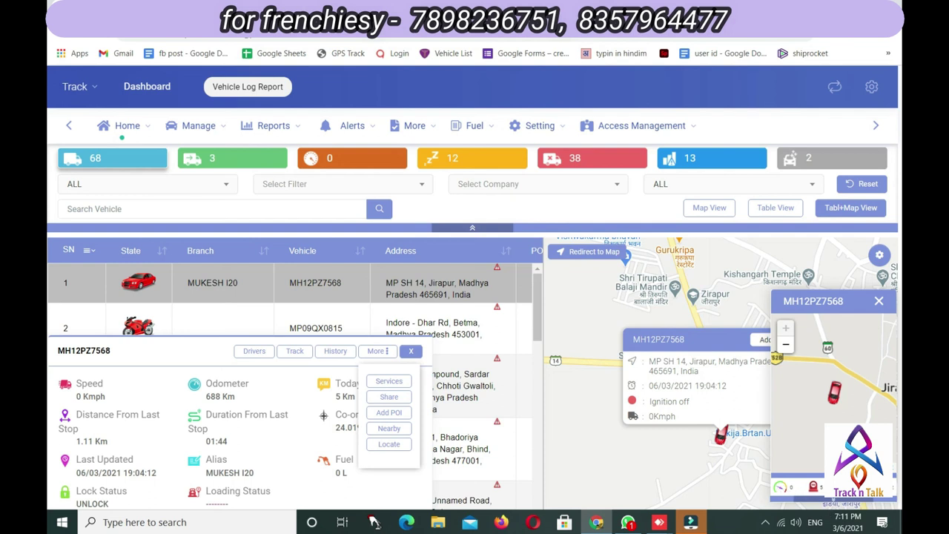
click(878, 301)
click(252, 353)
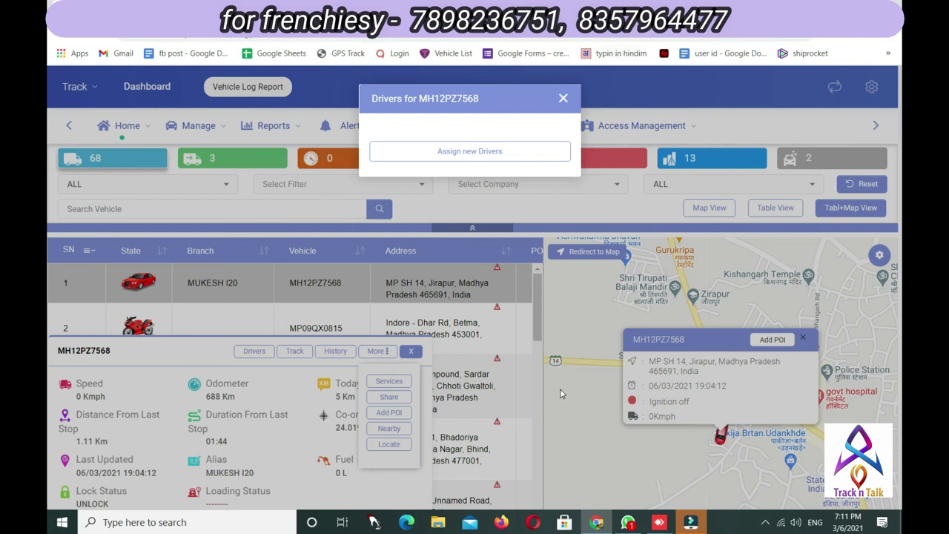
click(392, 158)
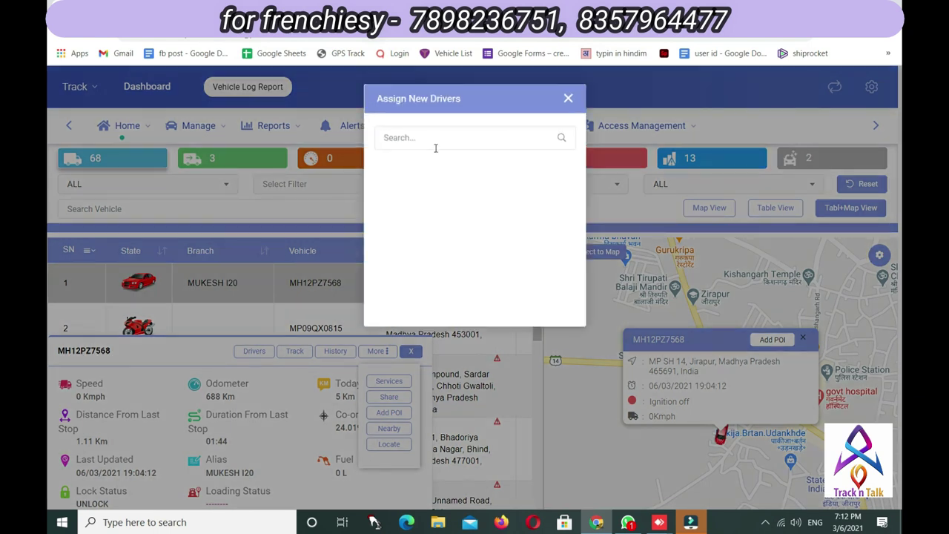
click(487, 141)
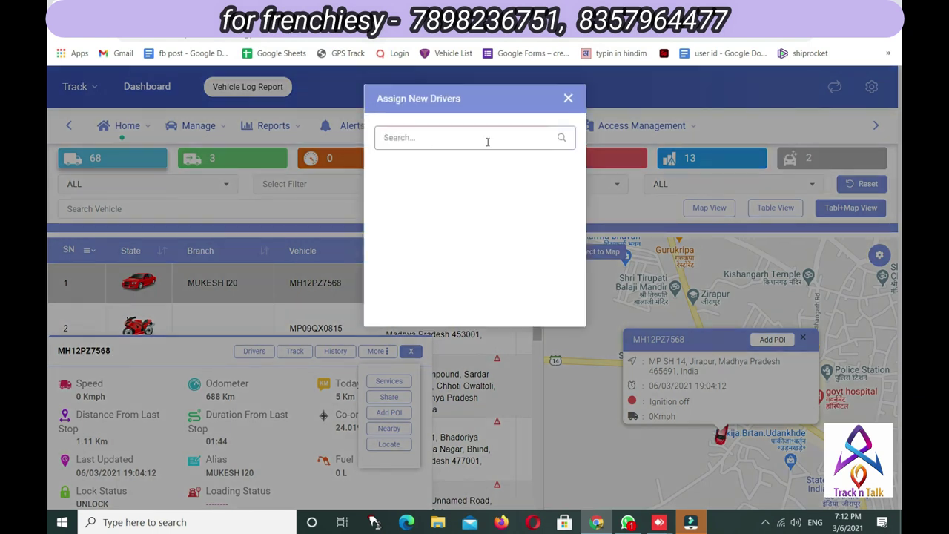
click(568, 99)
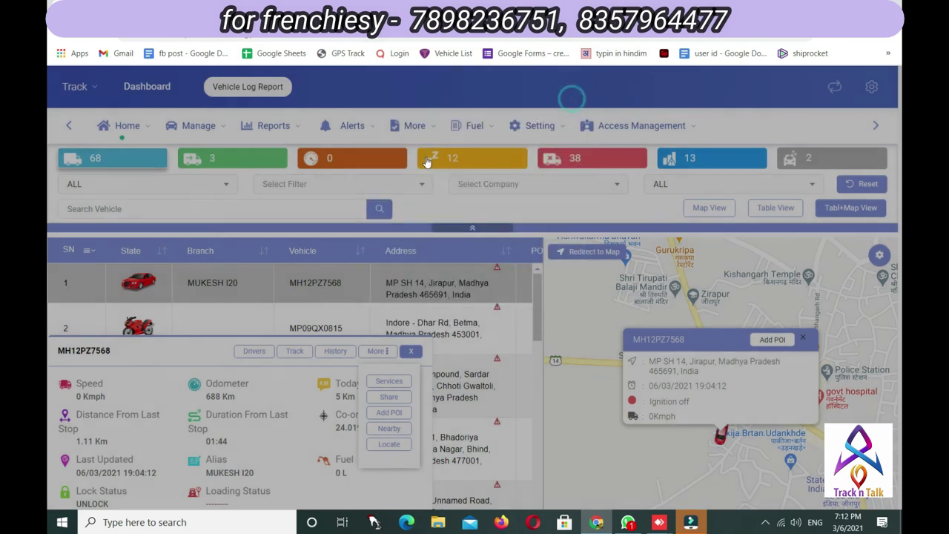
click(561, 97)
Select vehicle UP32KR7266 near Chilauli and check its assigned drivers.
scroll(185, 396, down, 3)
scroll(184, 397, down, 2)
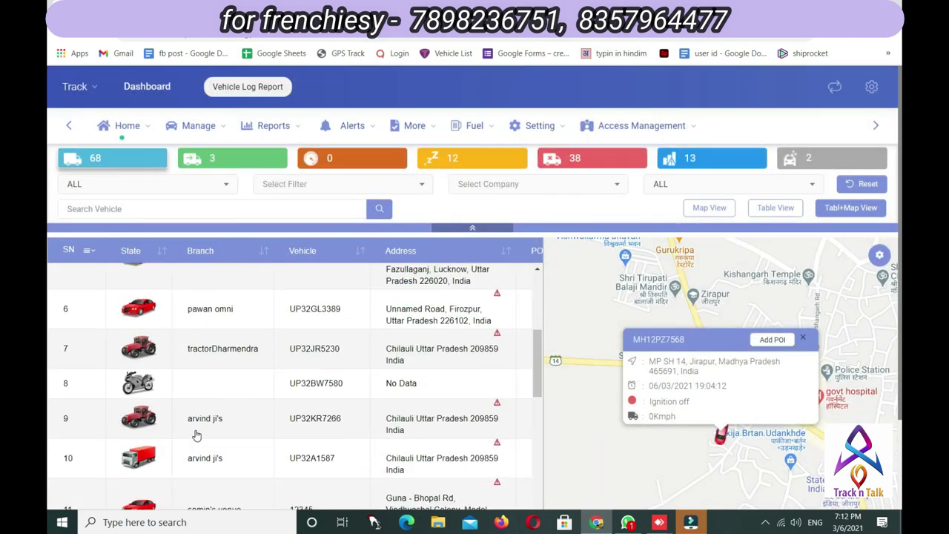
click(208, 356)
click(252, 351)
click(562, 101)
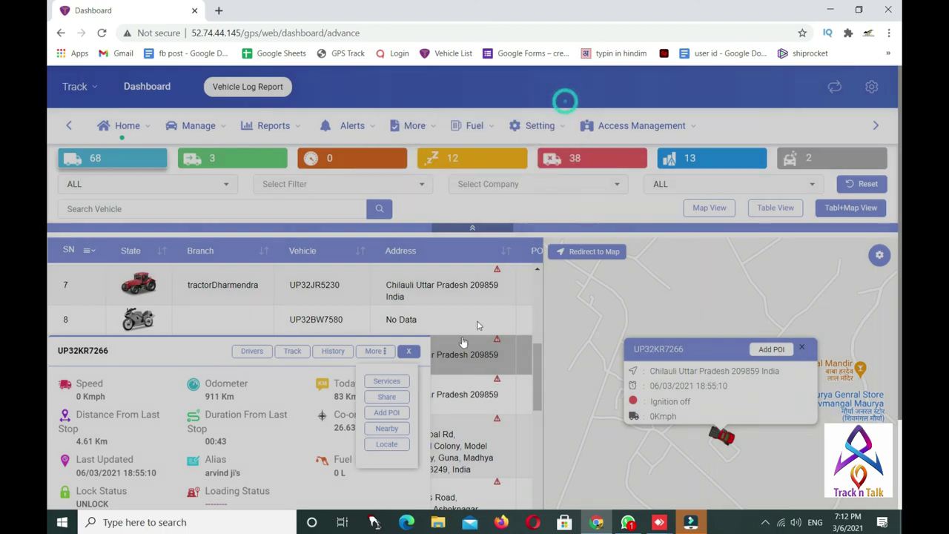